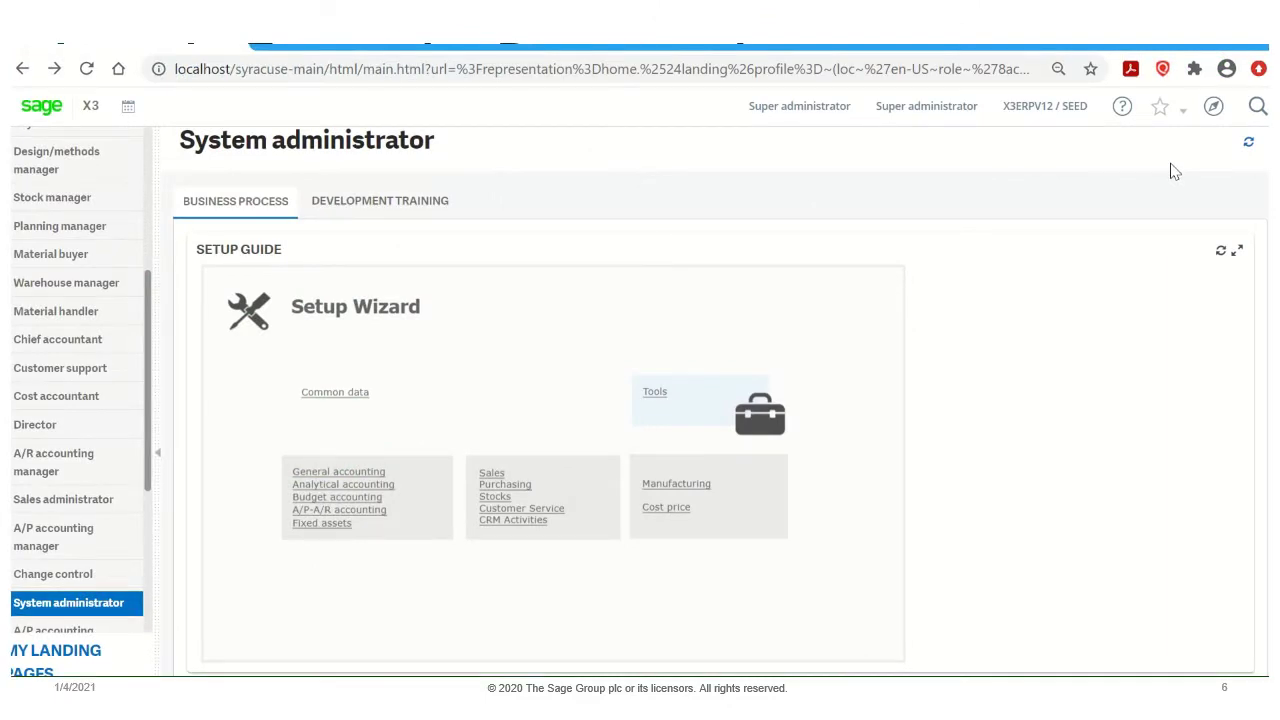
Open the Purchasing orders function with the ALL Full entry transaction
left_click(1213, 108)
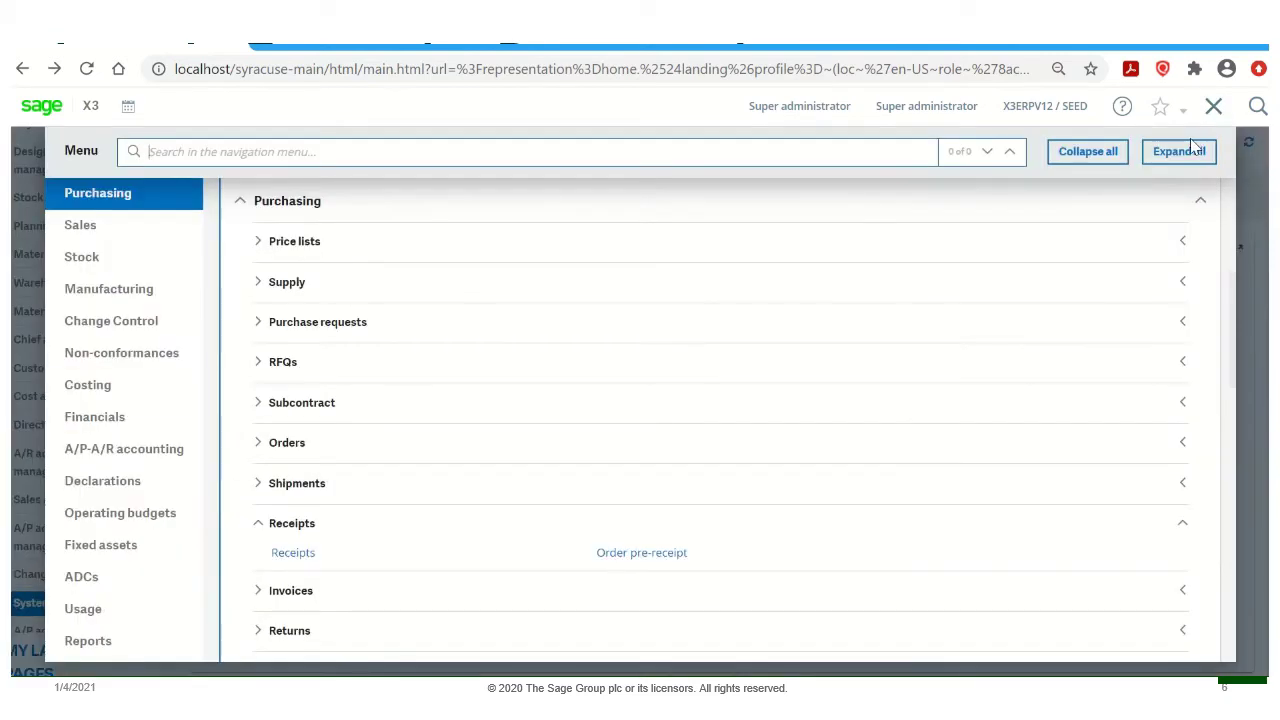
left_click(1066, 458)
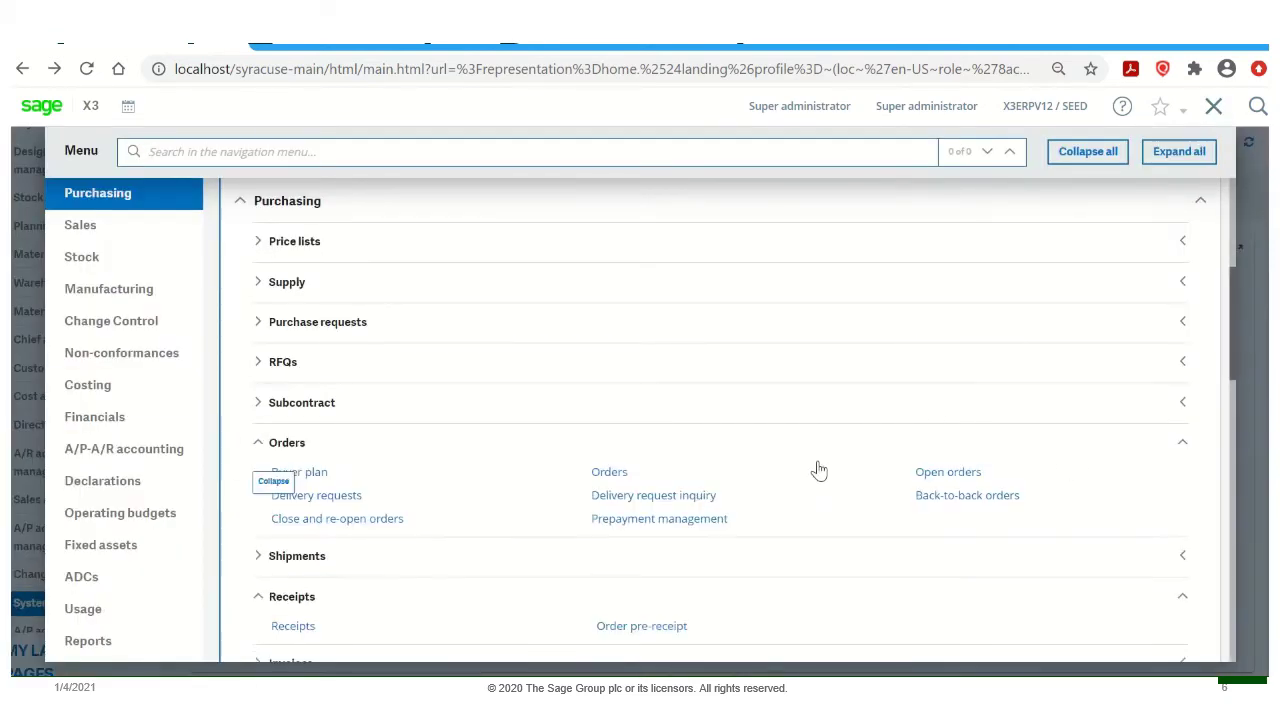
left_click(603, 475)
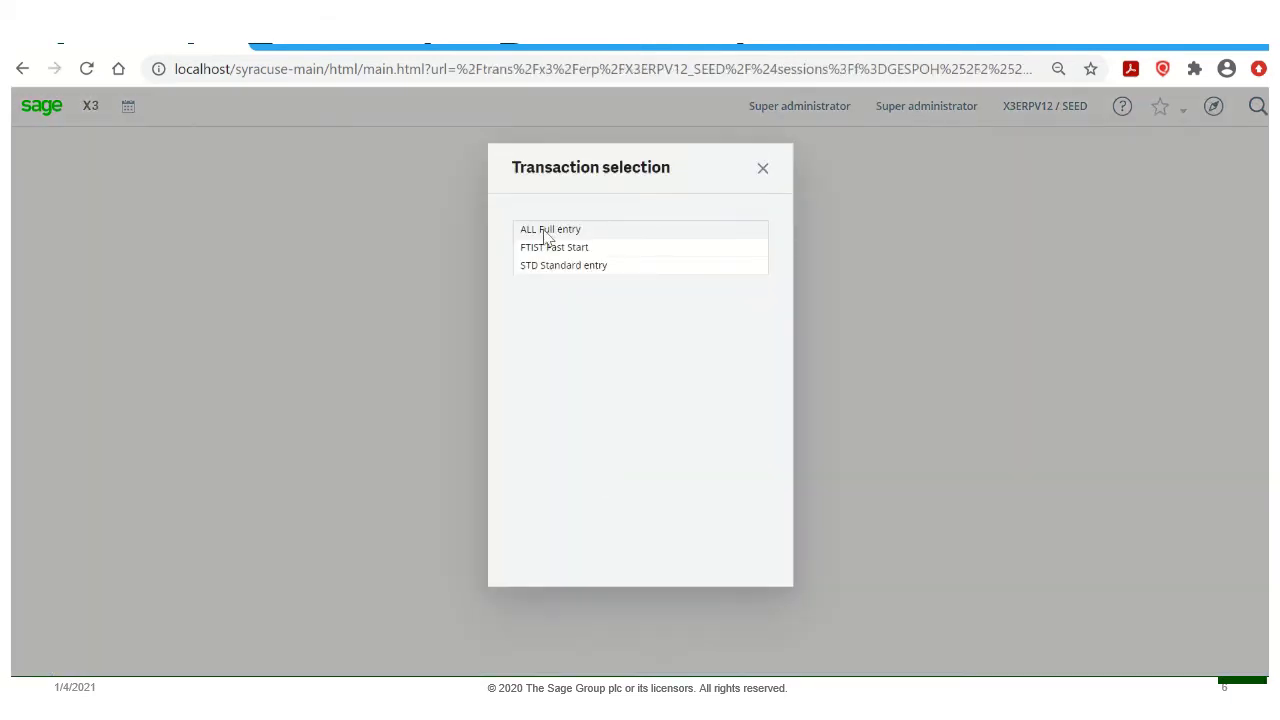
left_click(546, 236)
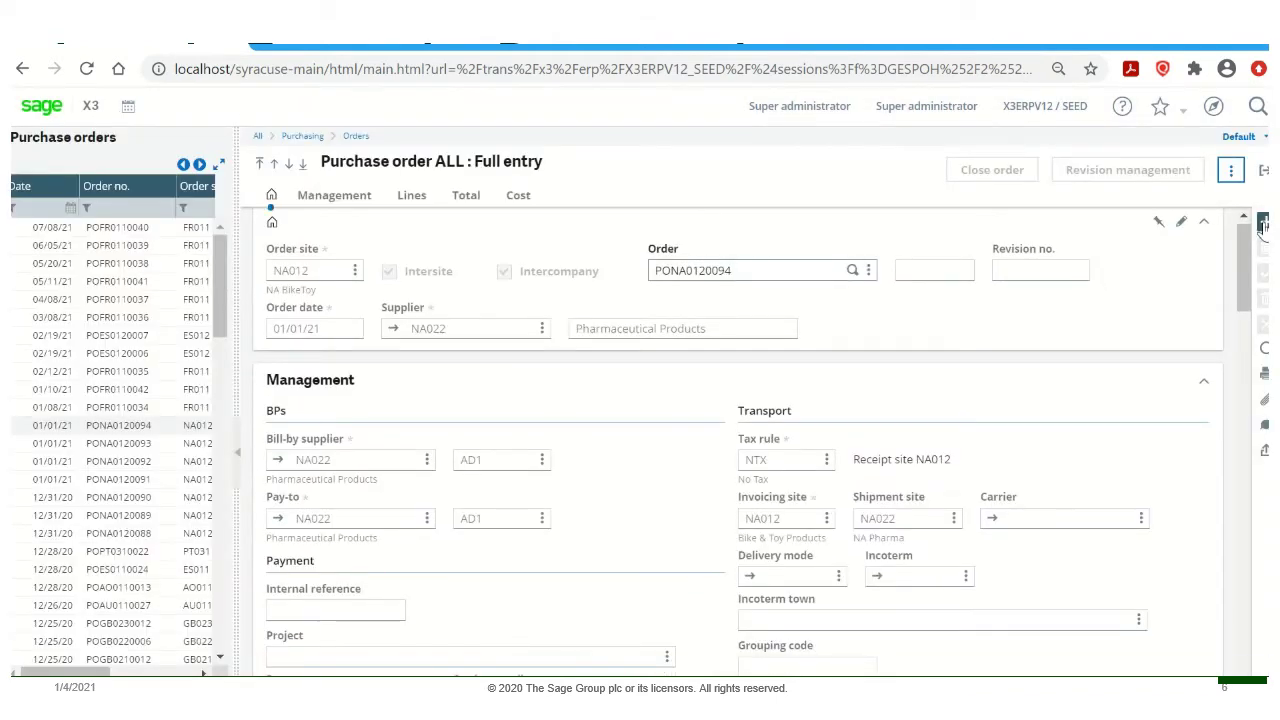
Start a new purchase order with order site NA012 and supplier NA022
left_click(1263, 224)
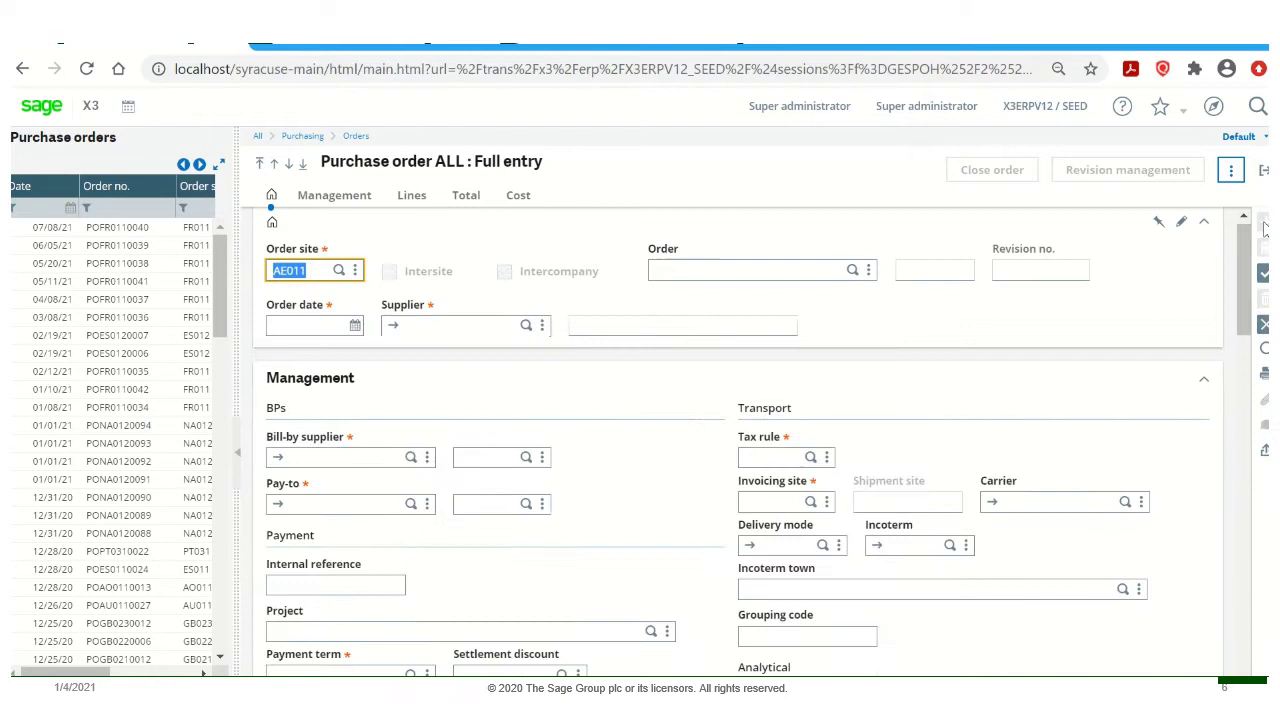
type("na012")
key("Tab")
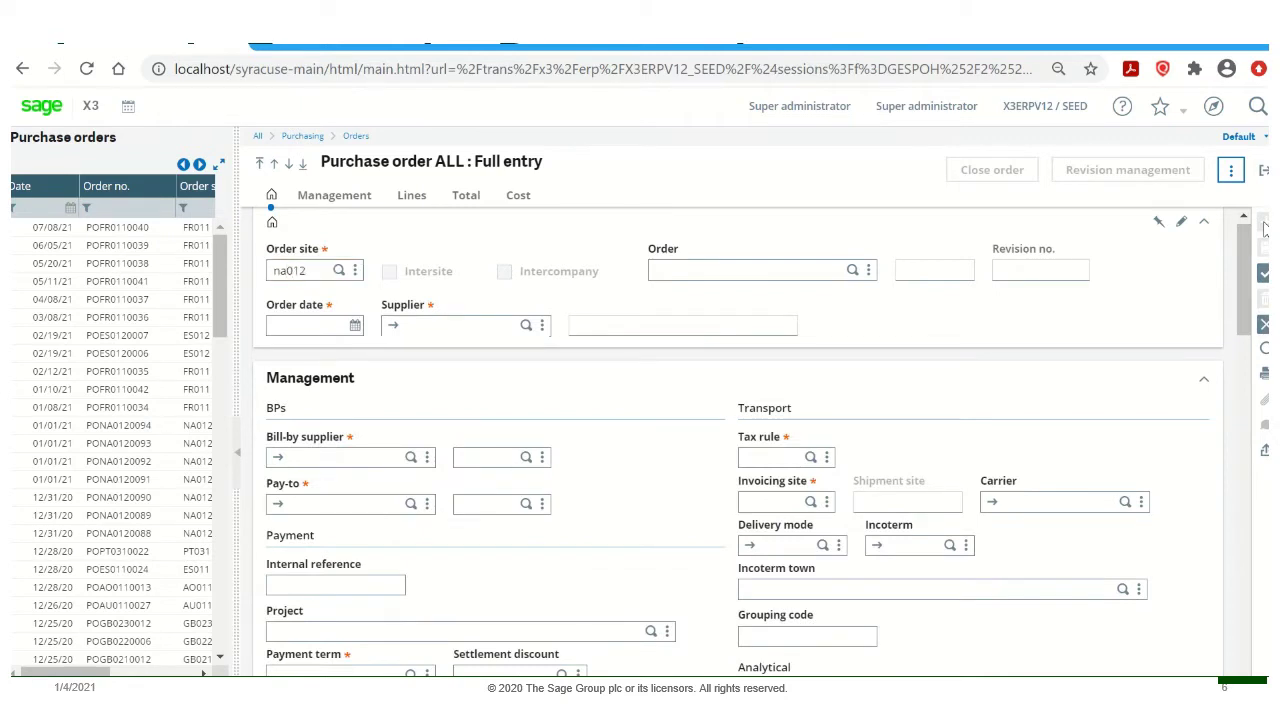
key("Tab")
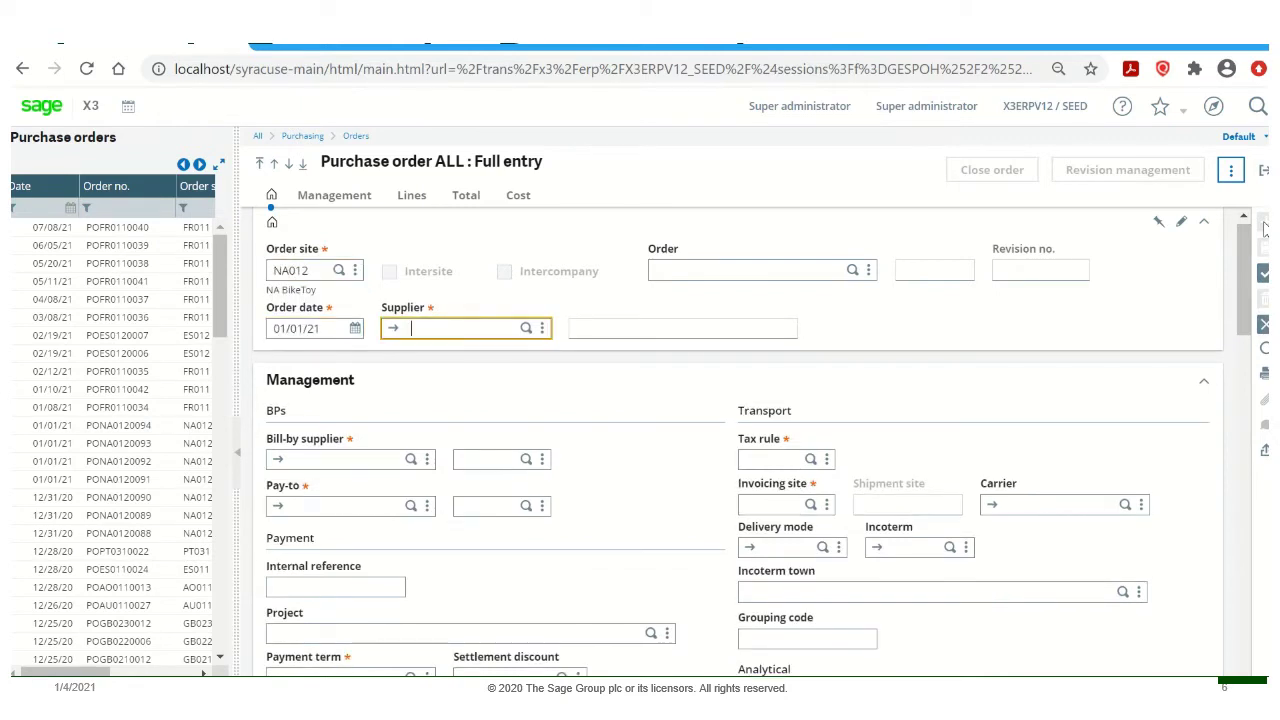
type("na022")
key("Tab")
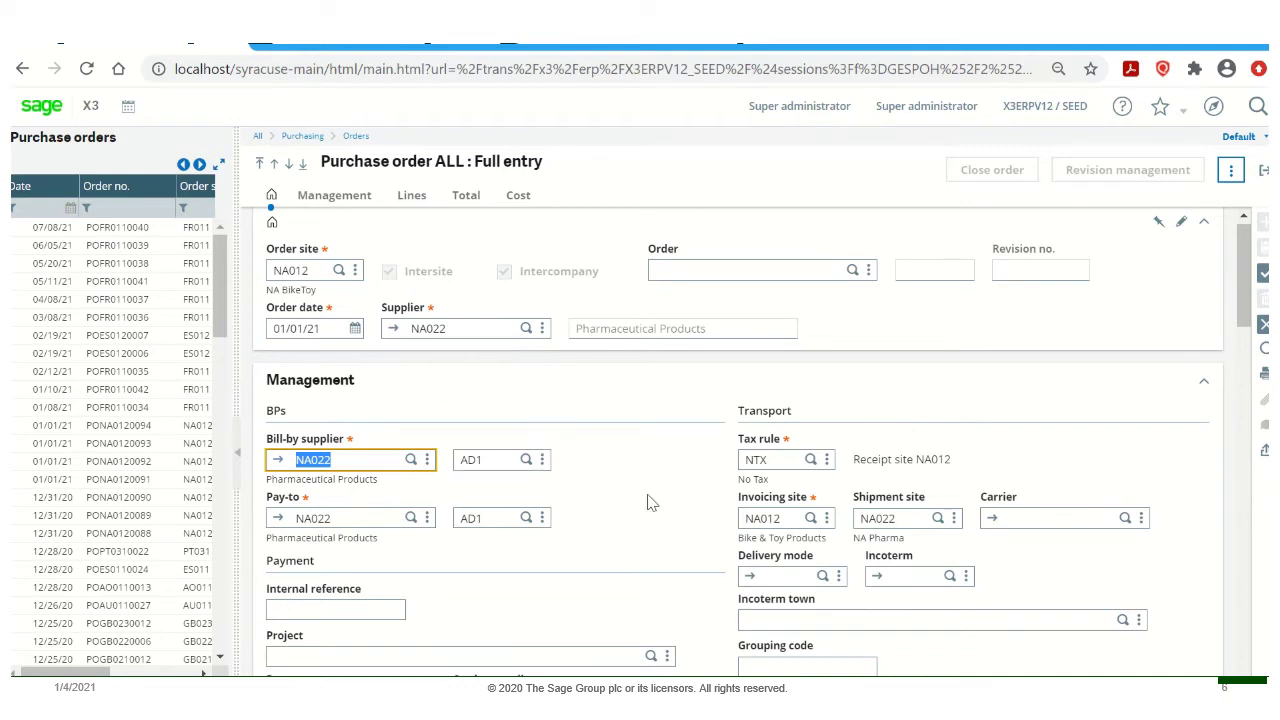
Add product ASP001 on the first line of the purchase order
left_click(410, 196)
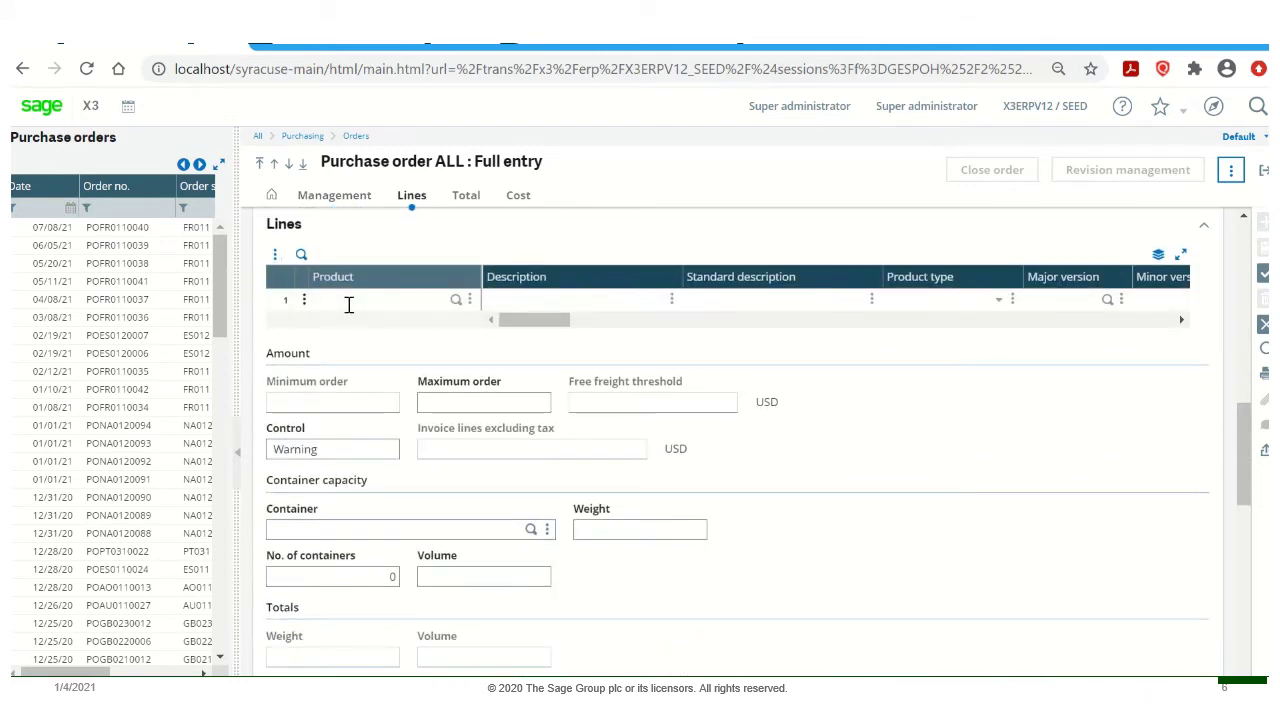
left_click(349, 305)
type("asp001")
key("Tab")
key("Return")
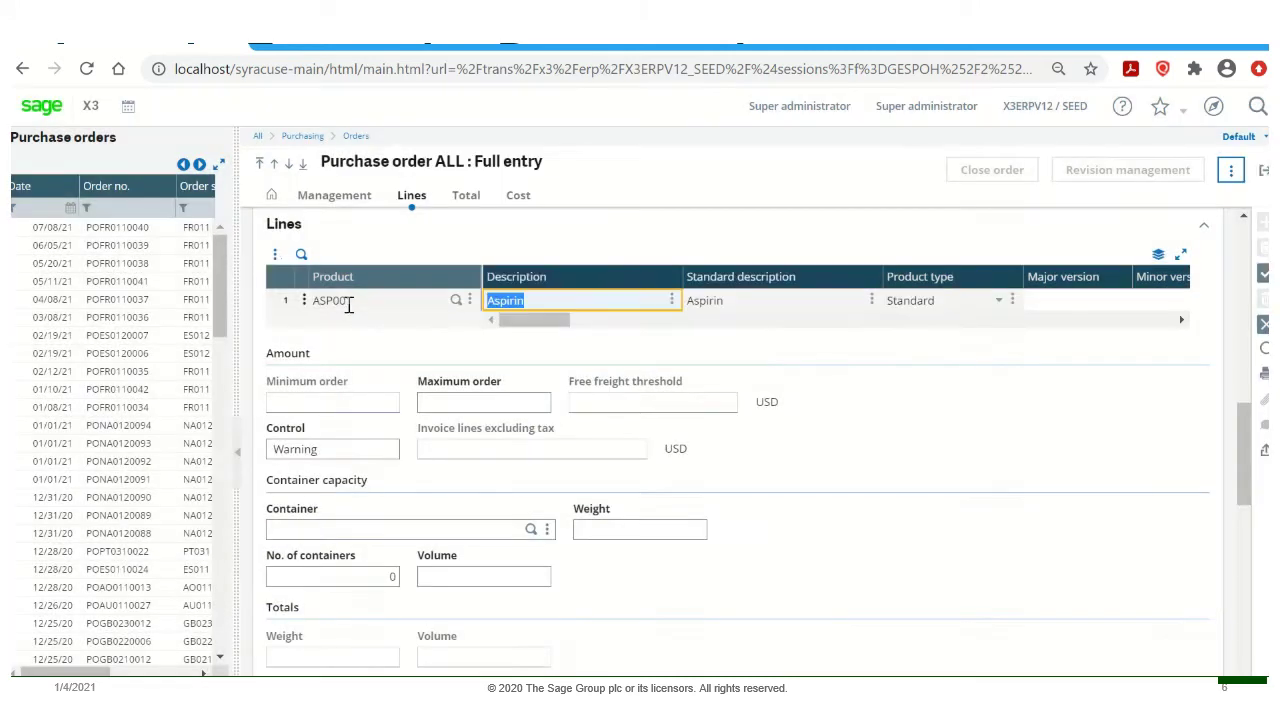
Set the ordered quantity of the ASP001 line to 1, keeping the default receiving address, ship site and unit
key("Tab")
key("Tab")
key("Tab")
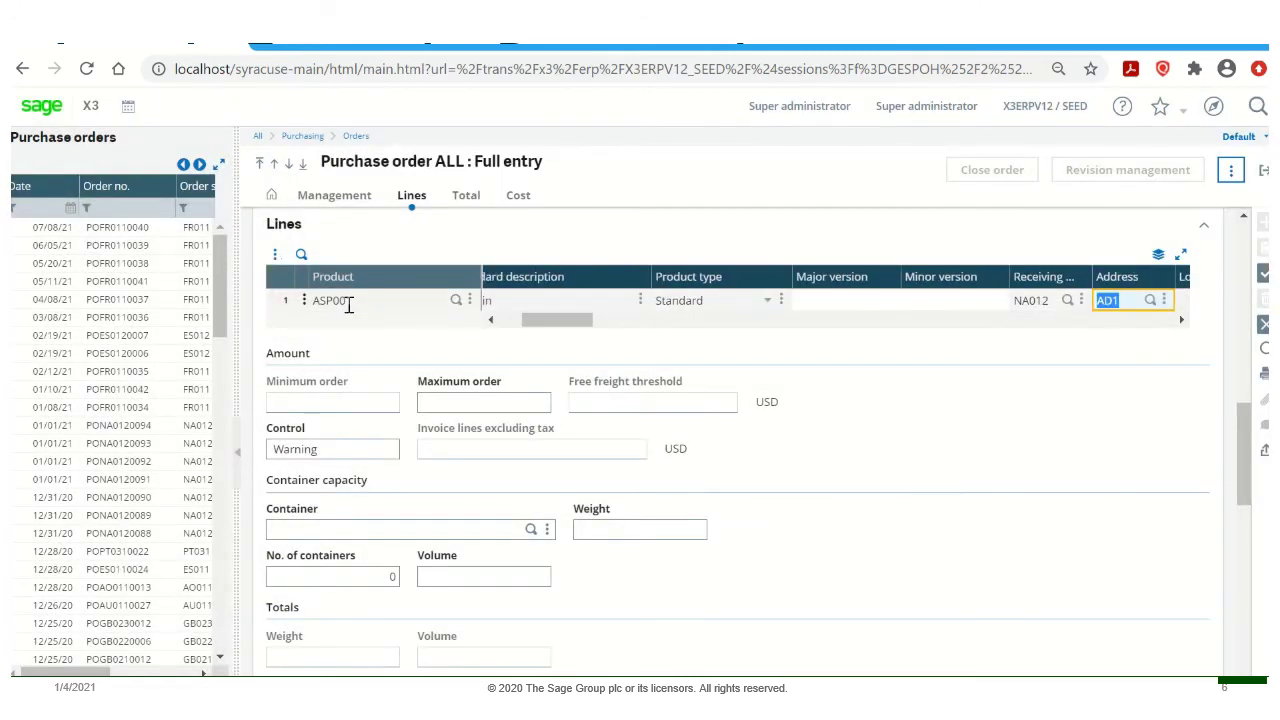
key("Tab")
key("Tab")
key("Tab")
key("Tab")
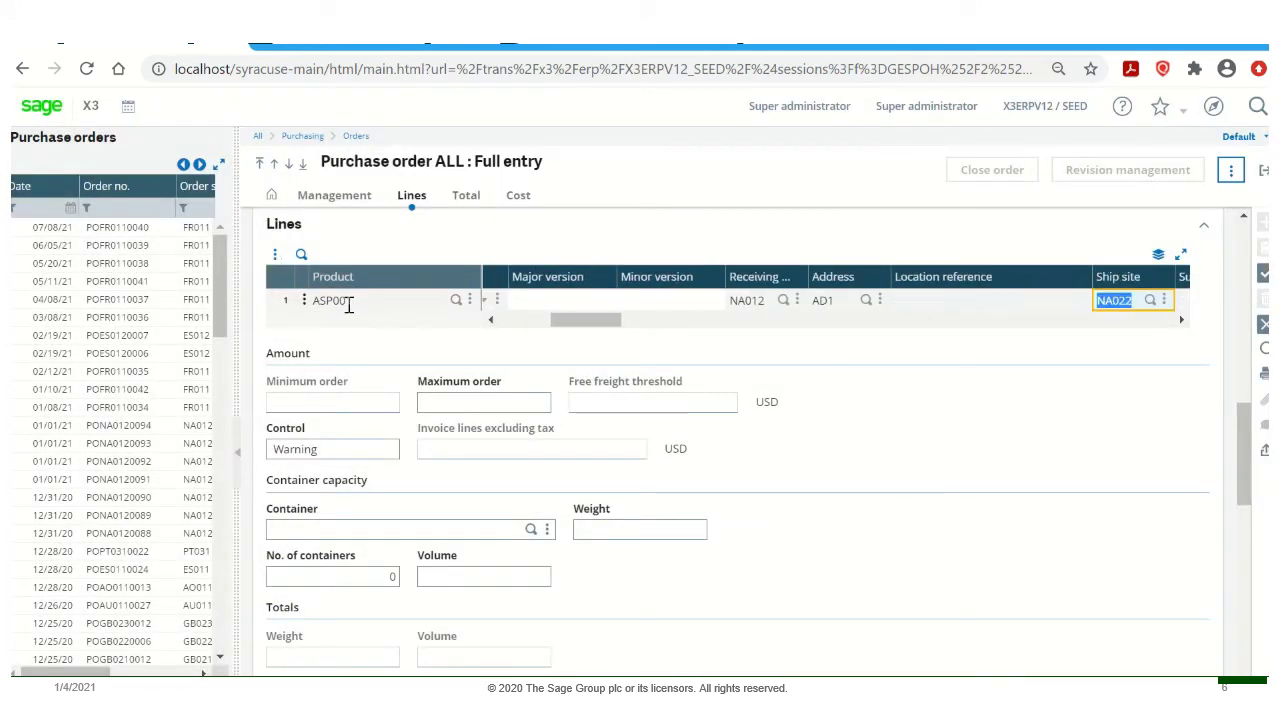
key("Tab")
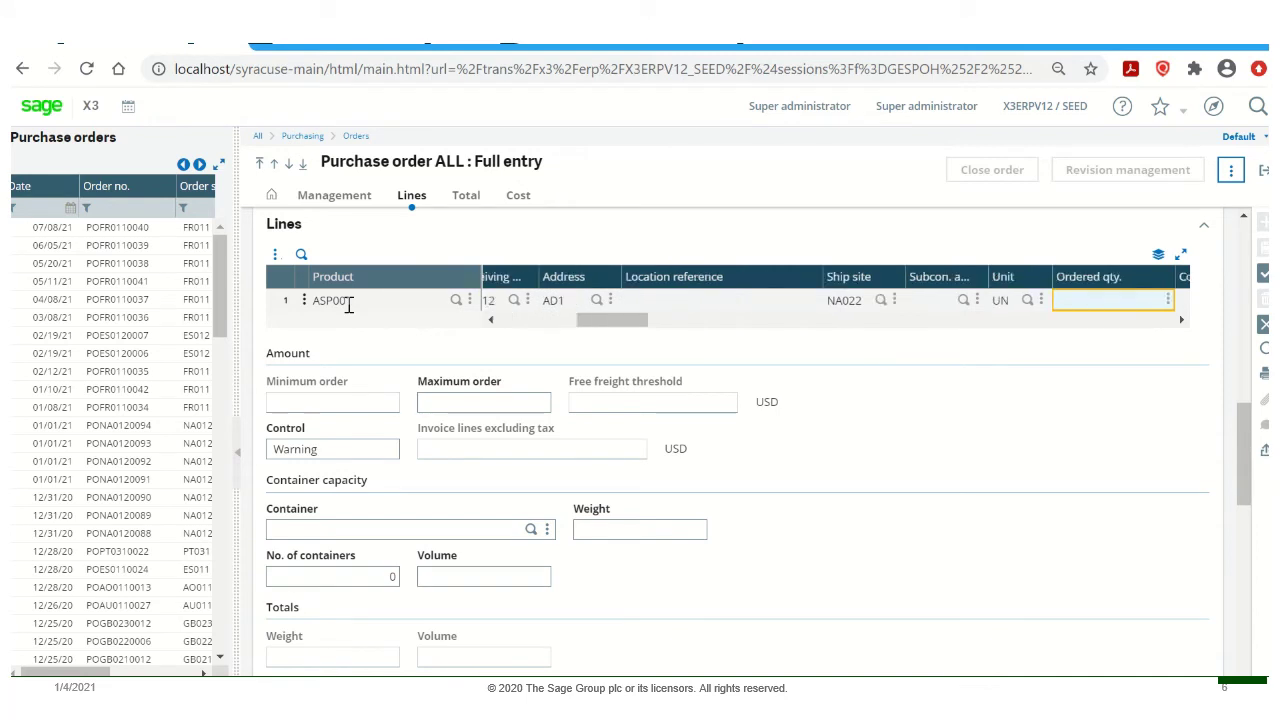
type("1")
key("Tab")
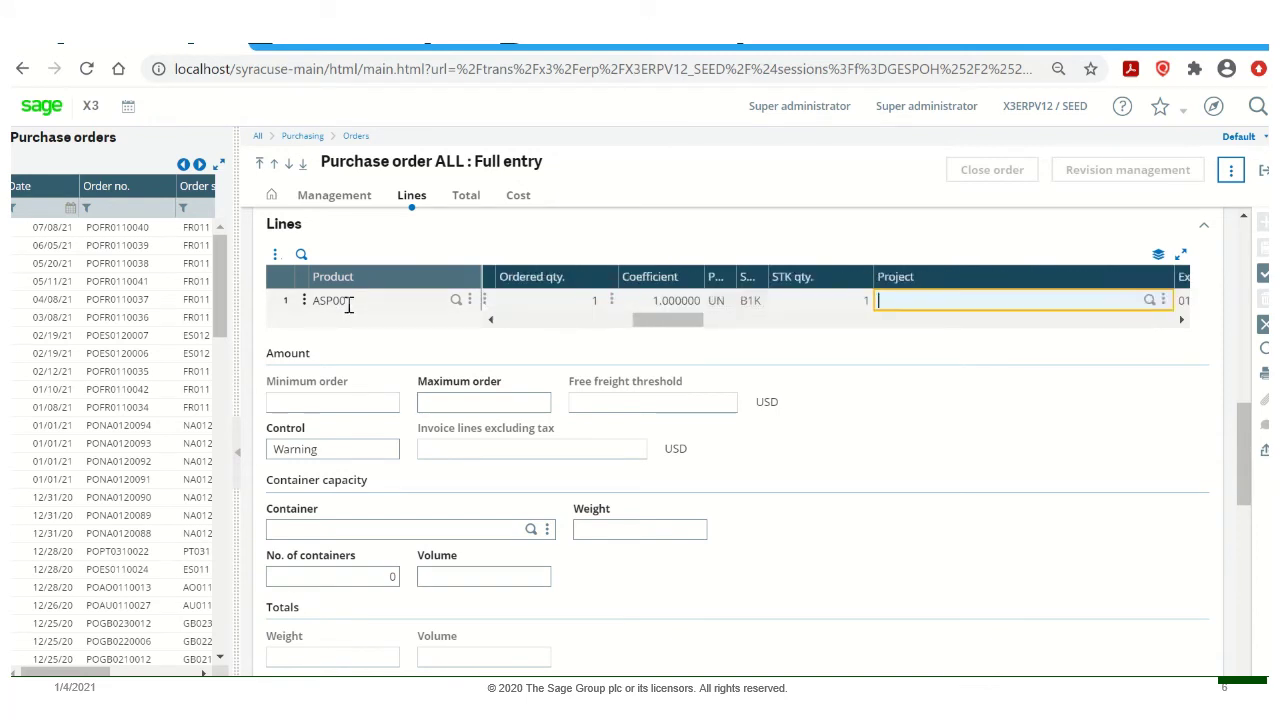
Set the ASP001 line's gross price to 50 and create the purchase order, closing its generation log
key("Tab")
key("Tab")
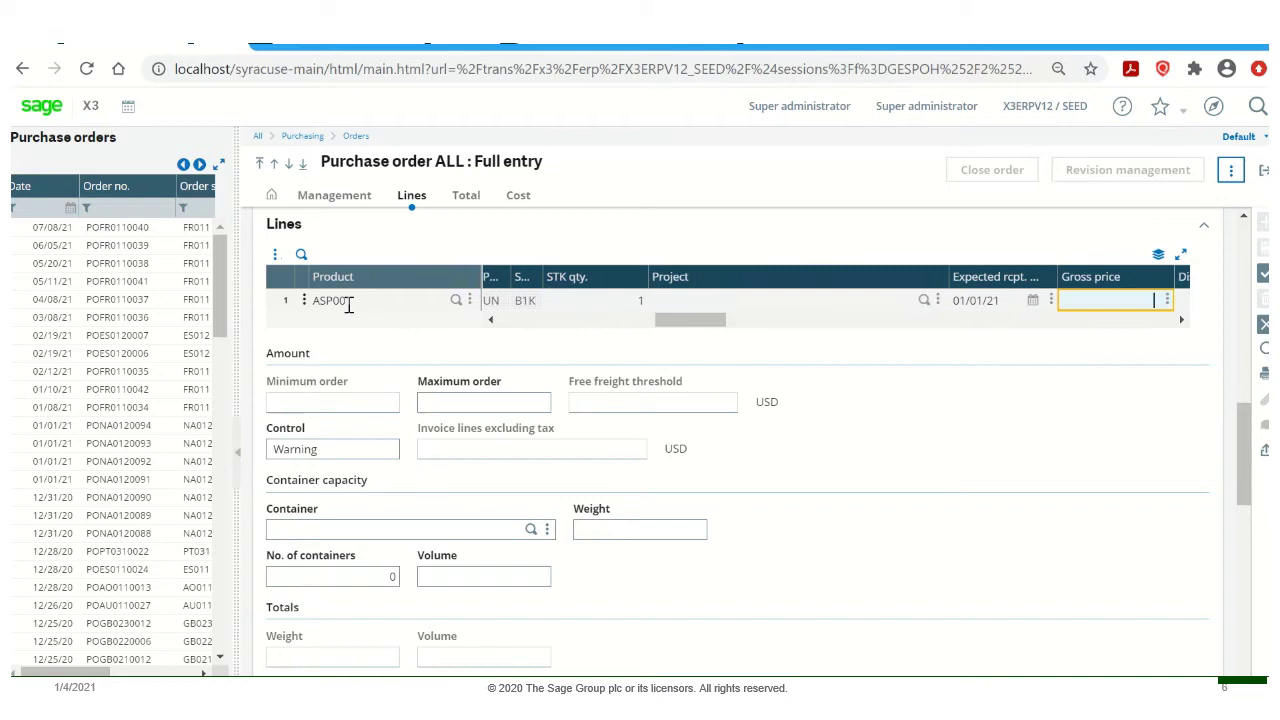
type("50")
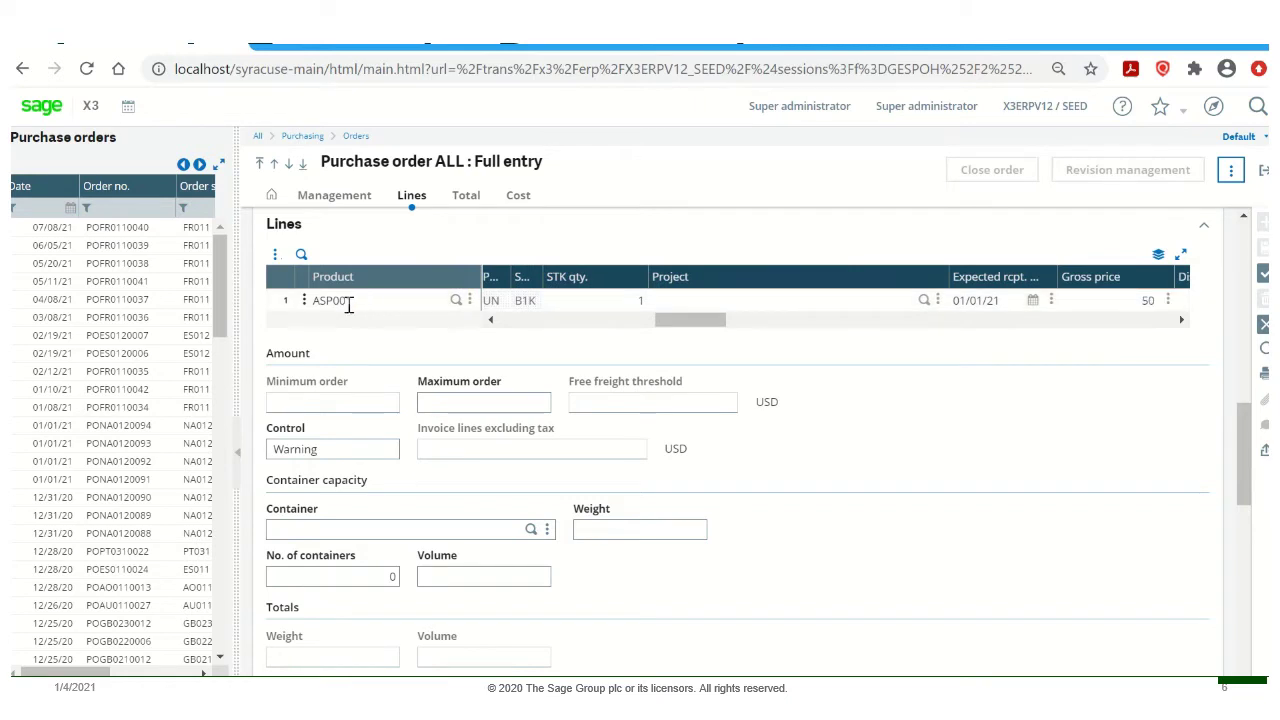
key("Tab")
left_click(1265, 279)
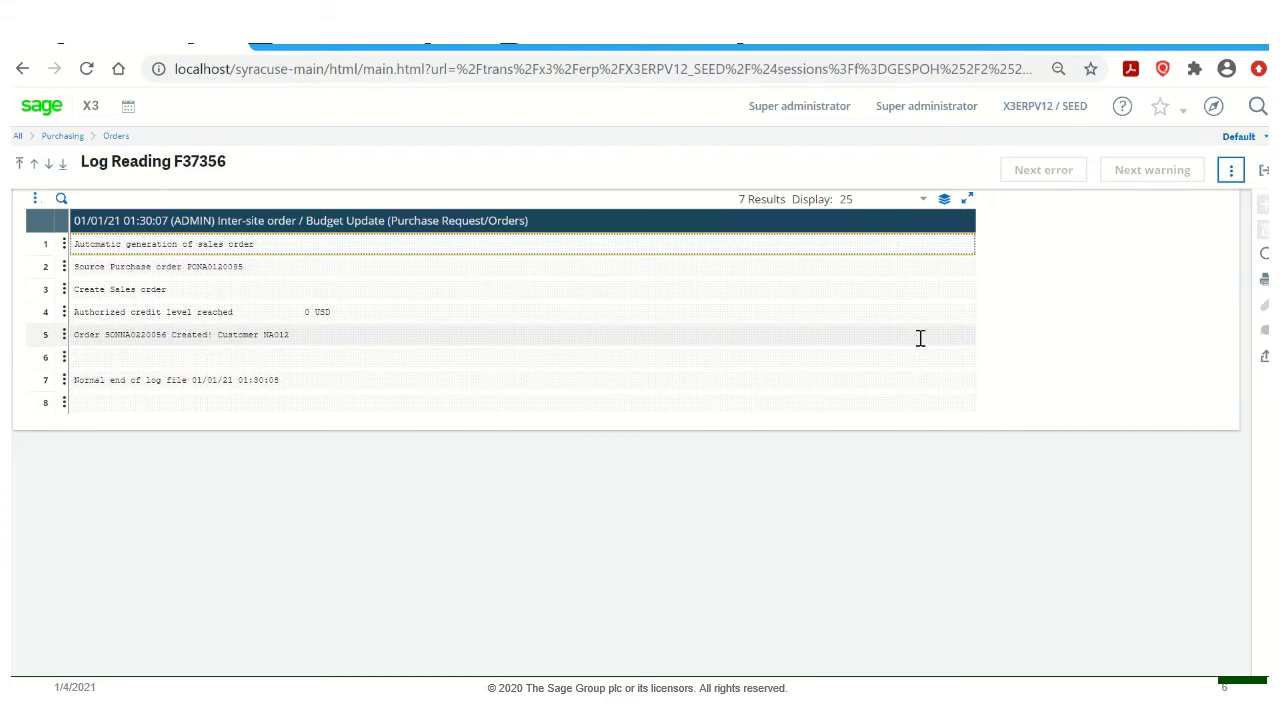
left_click(1263, 174)
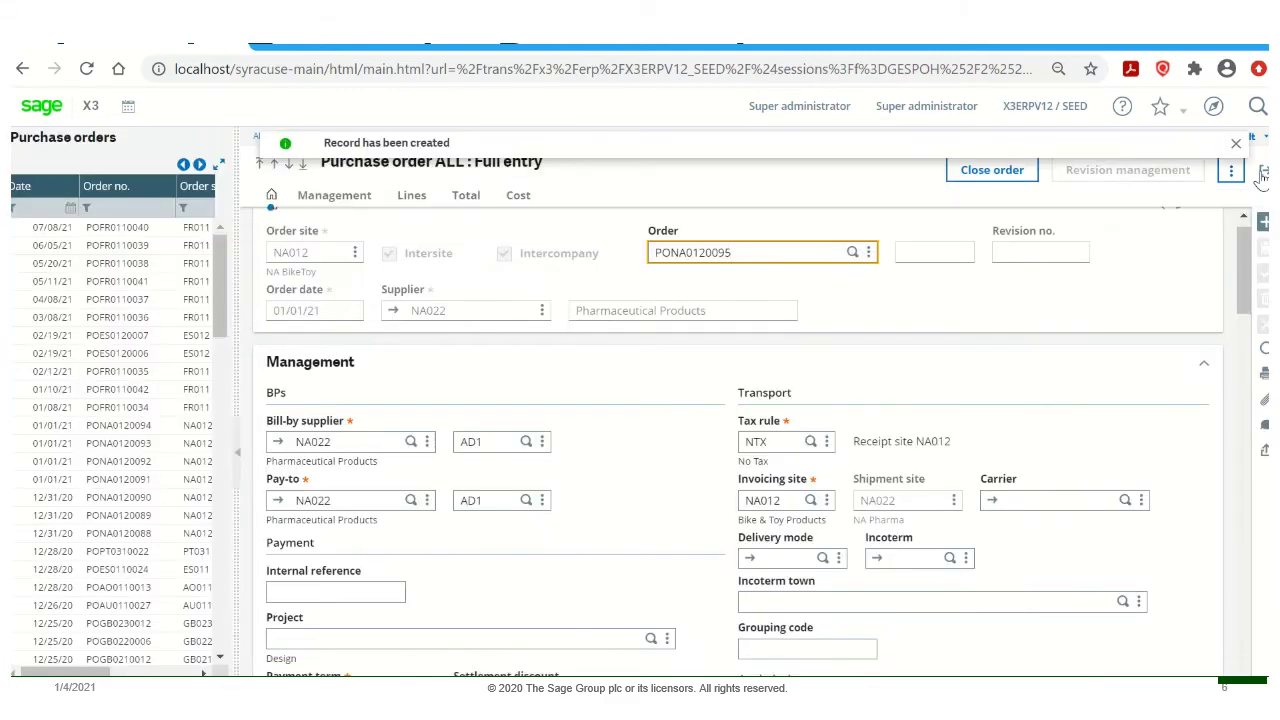
Check the Ack. ID on the created purchase order's line, and exit the purchase orders function
left_click(411, 197)
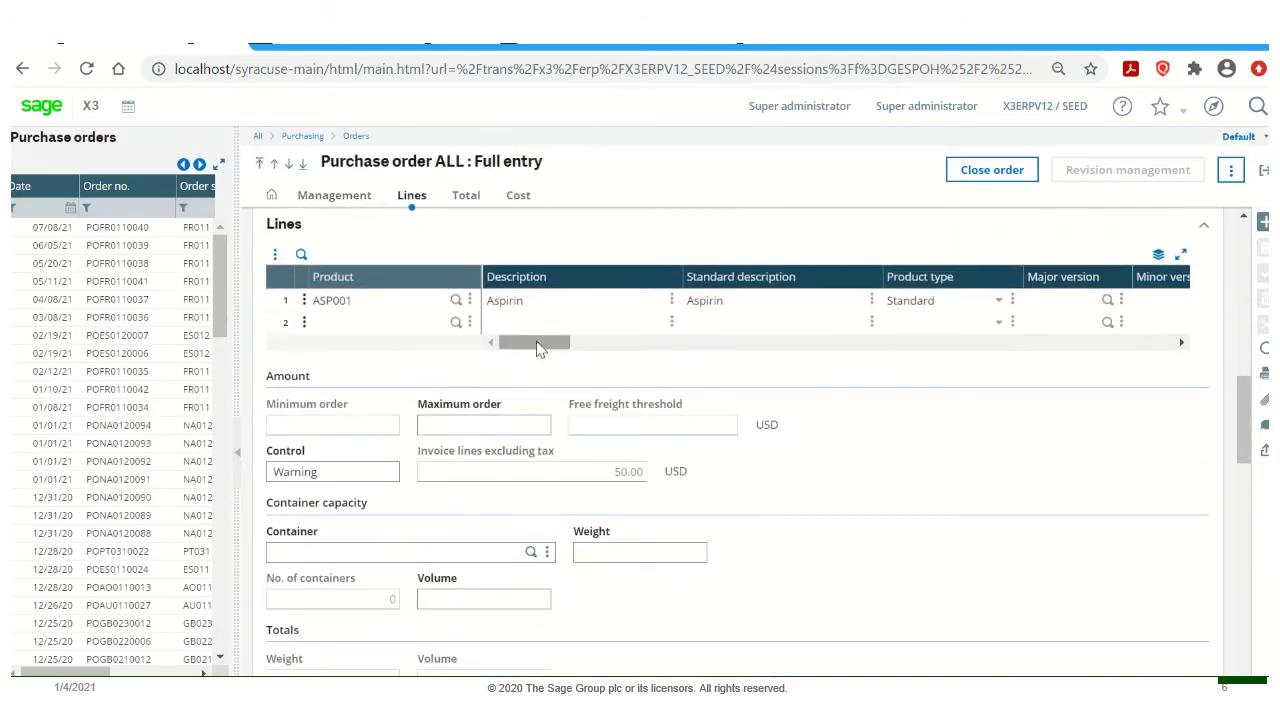
left_click_drag(545, 343, 1020, 354)
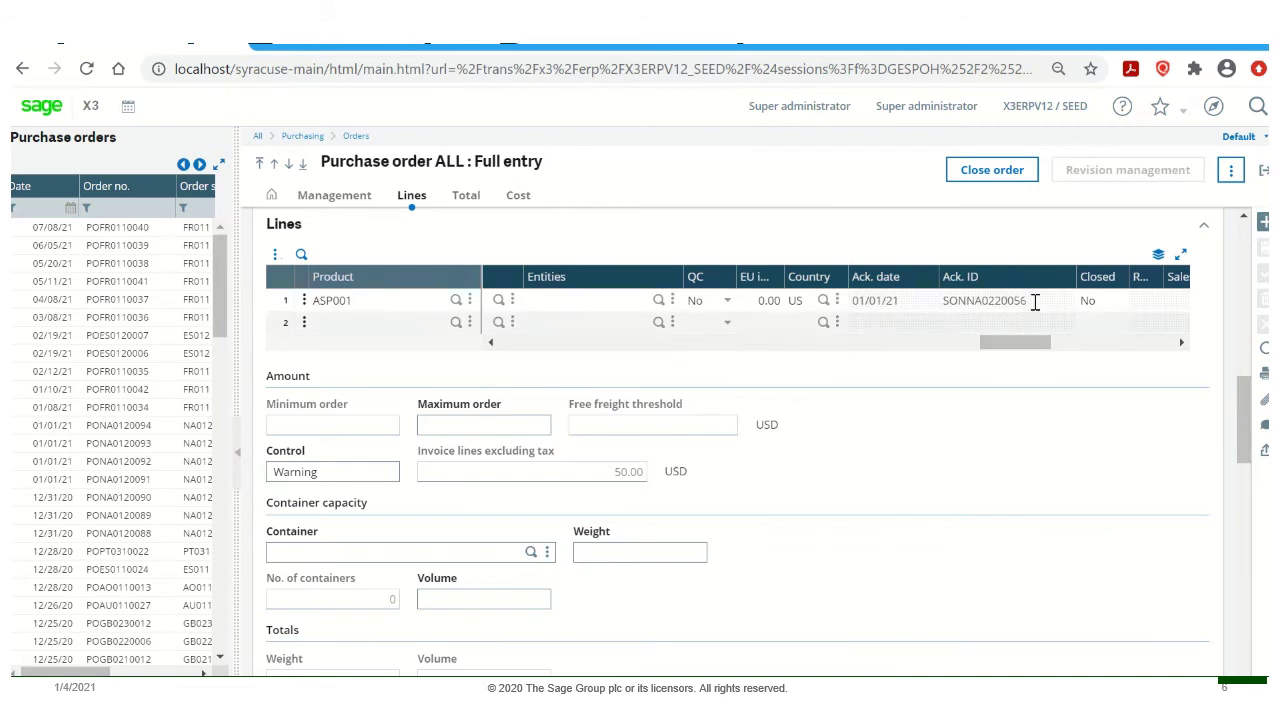
left_click(1036, 301)
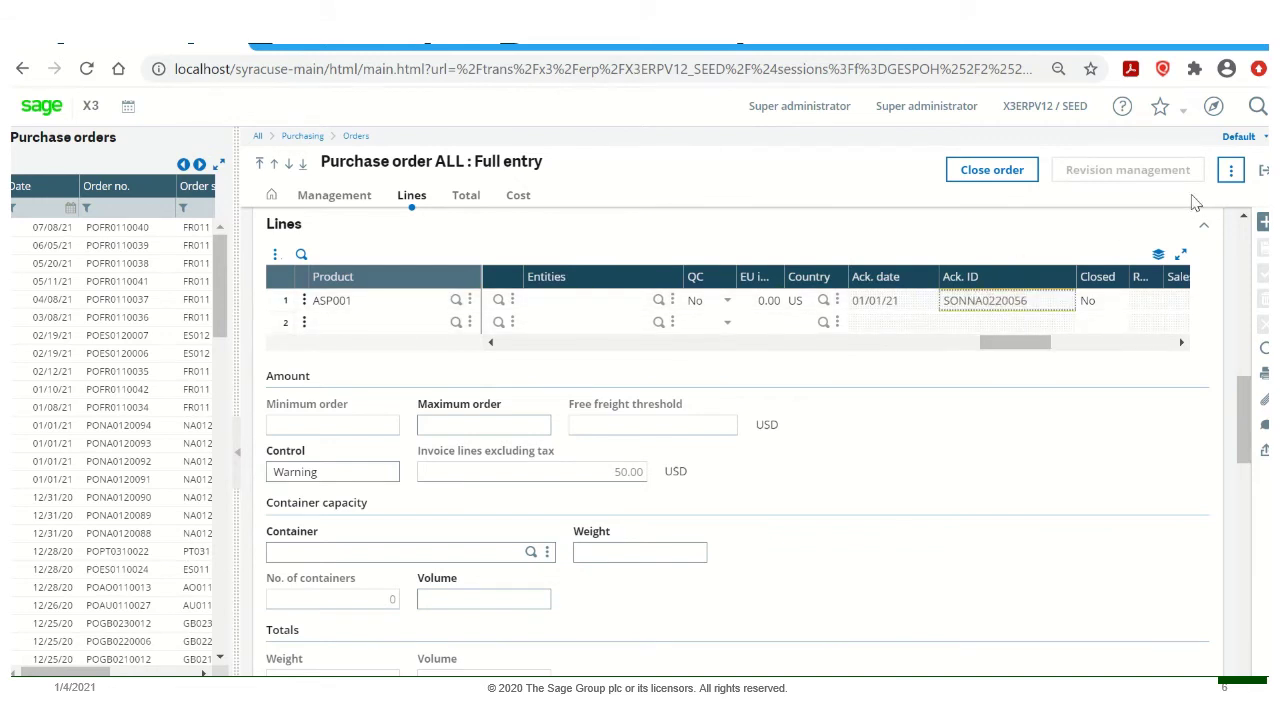
left_click(1264, 175)
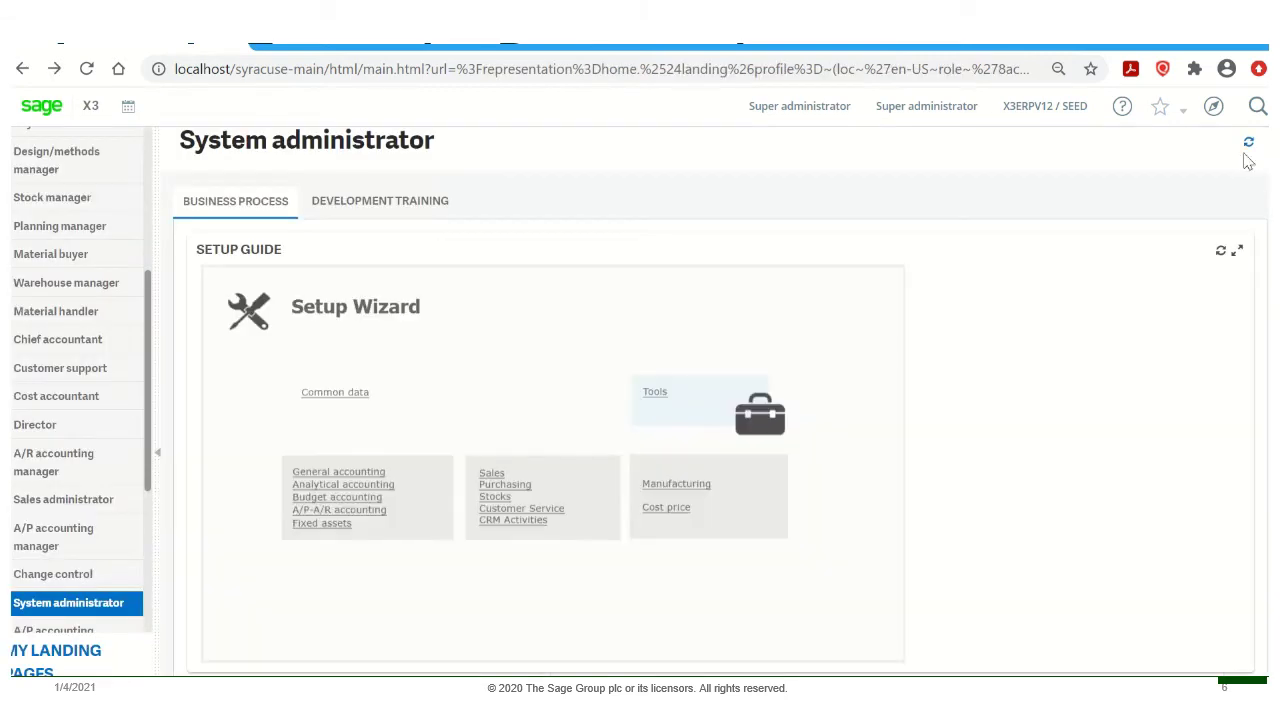
Open the Sales orders function with the ALL Full entry transaction
left_click(1213, 106)
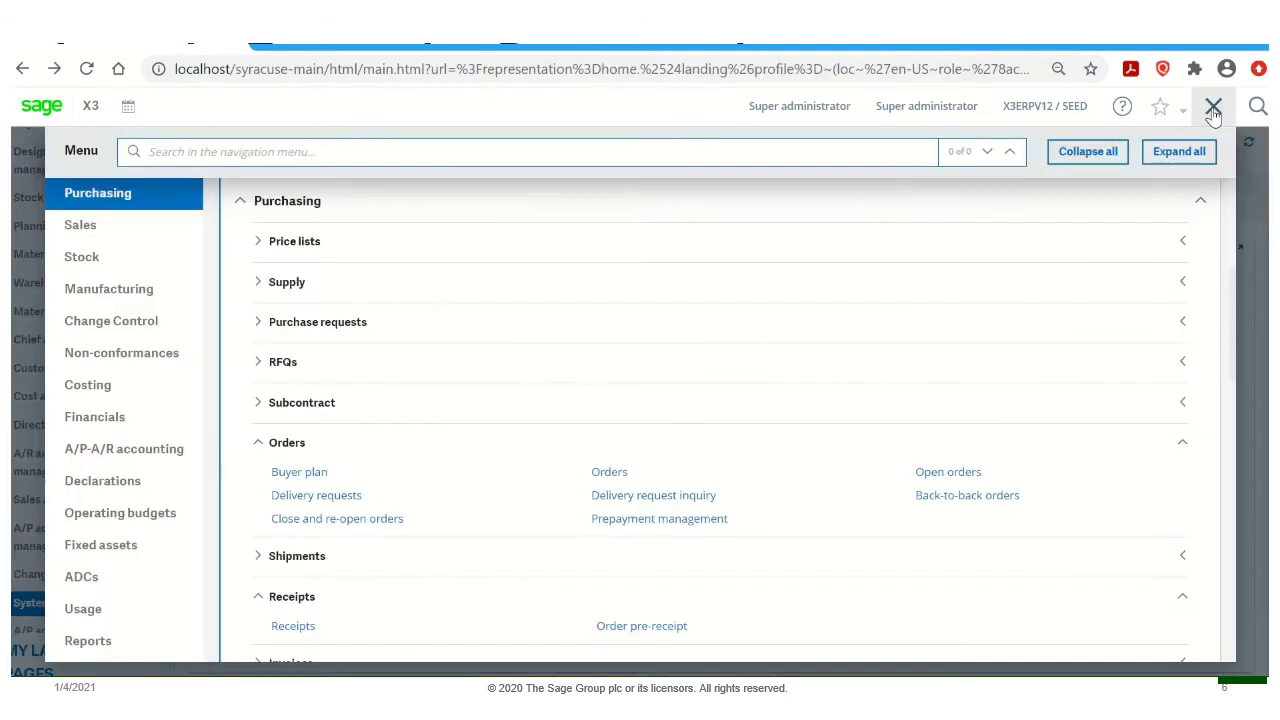
left_click(1110, 152)
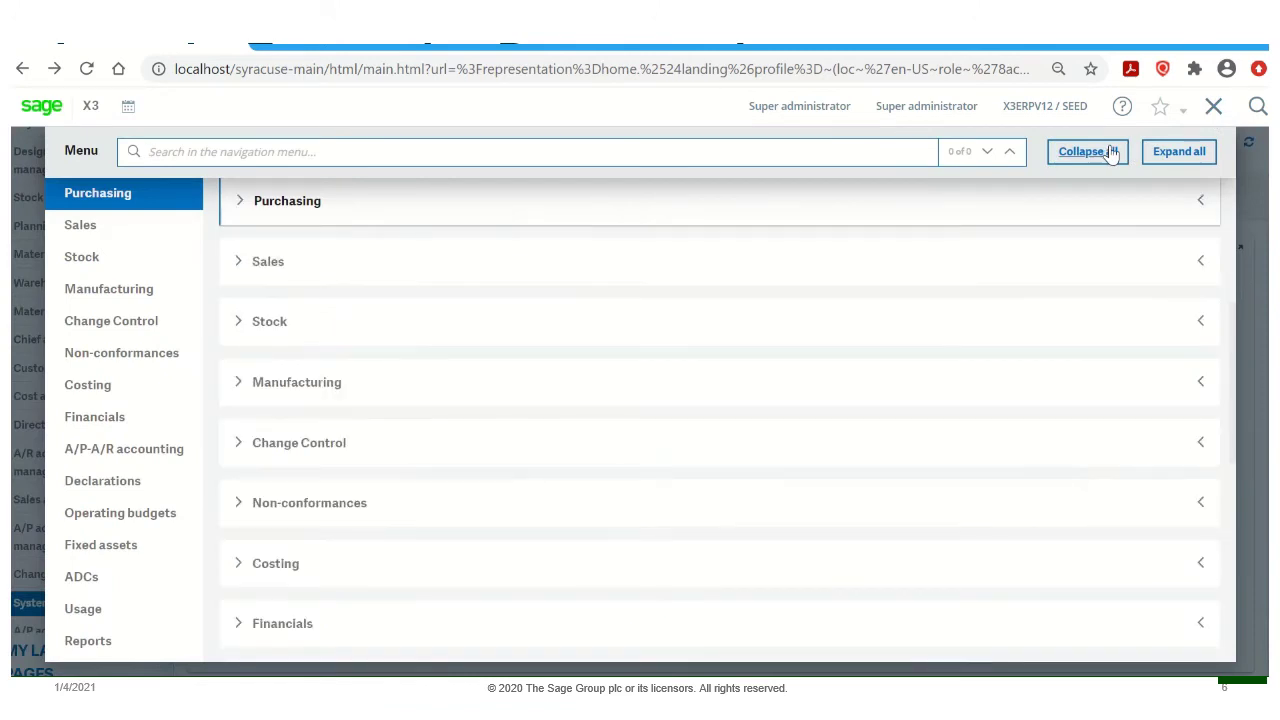
left_click(1138, 265)
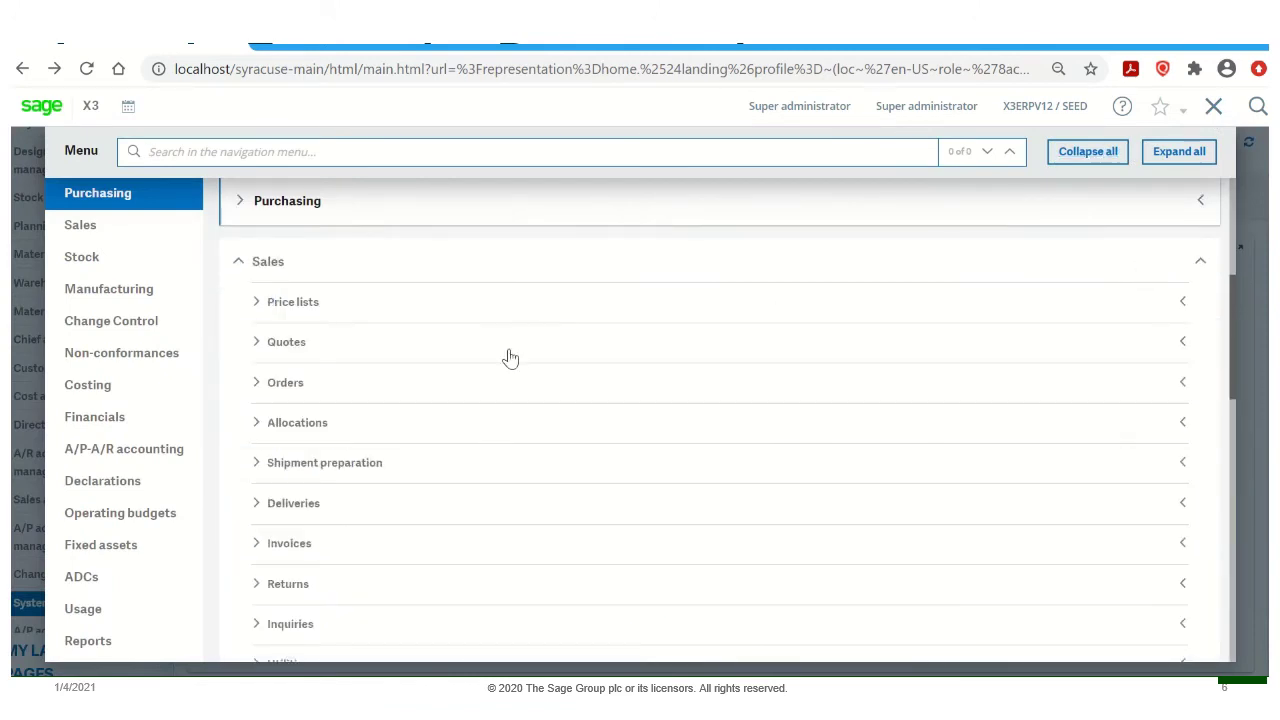
left_click(409, 394)
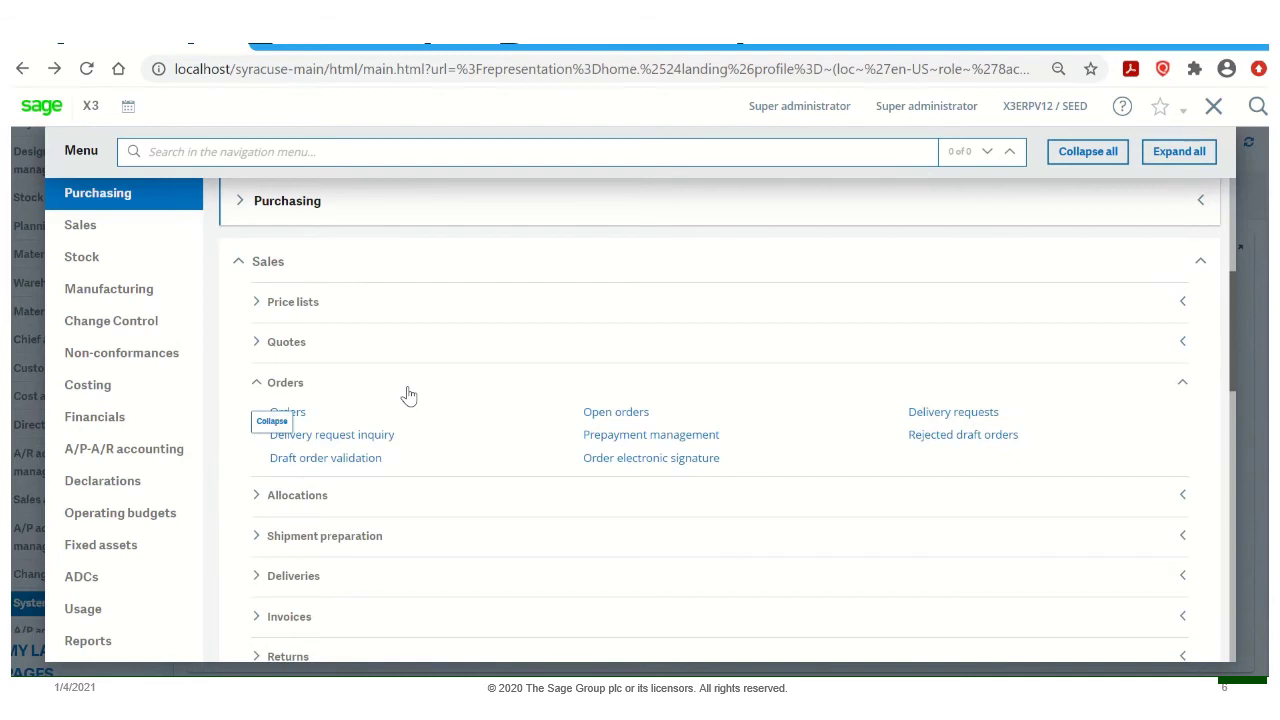
left_click(289, 413)
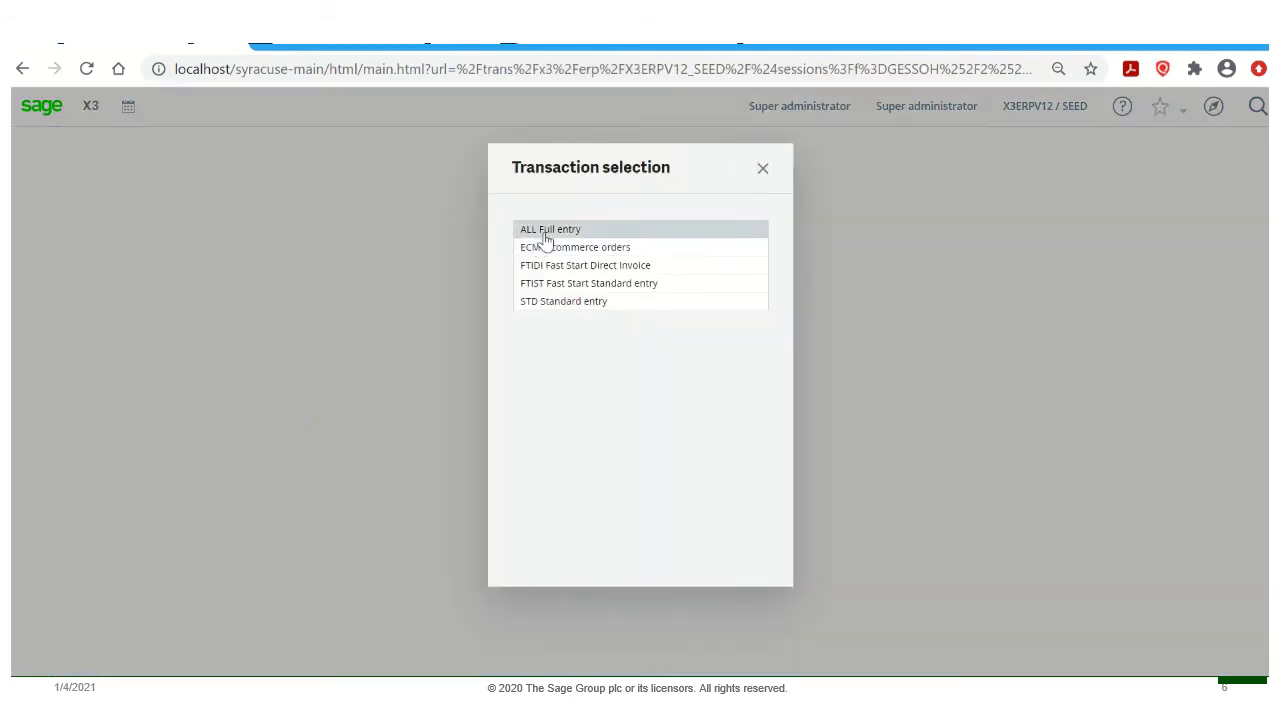
left_click(546, 236)
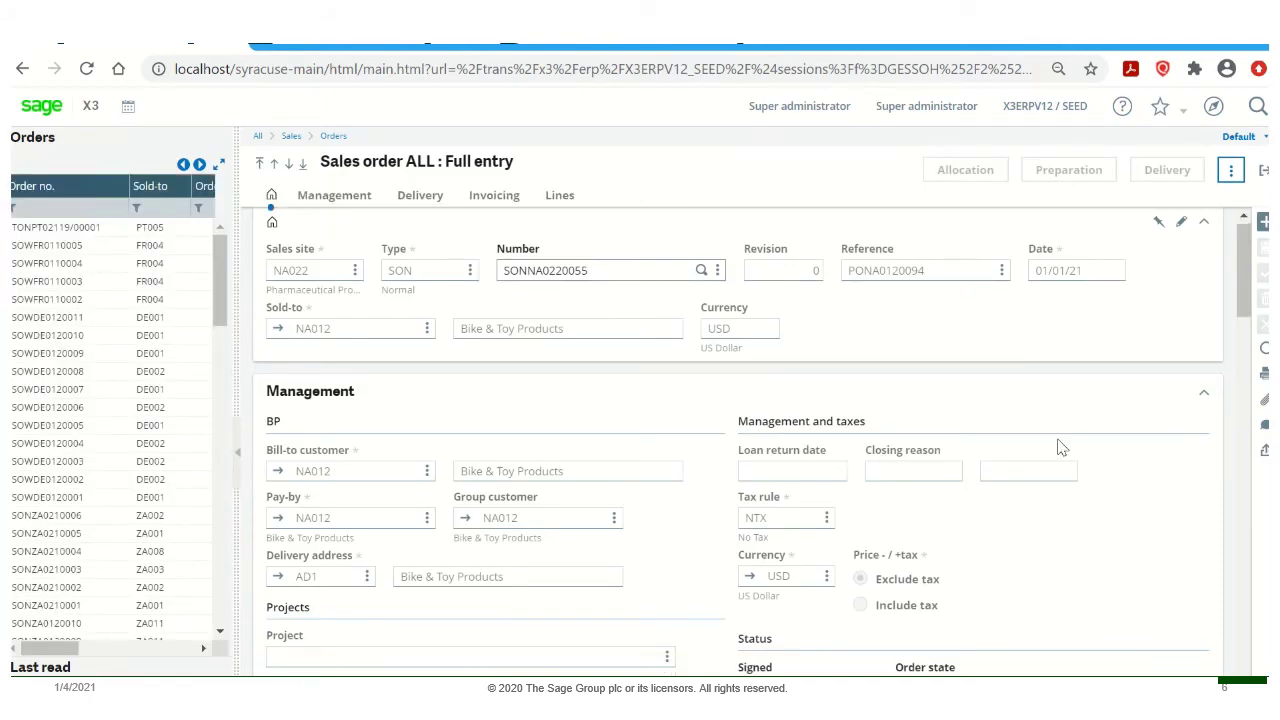
left_click(1262, 222)
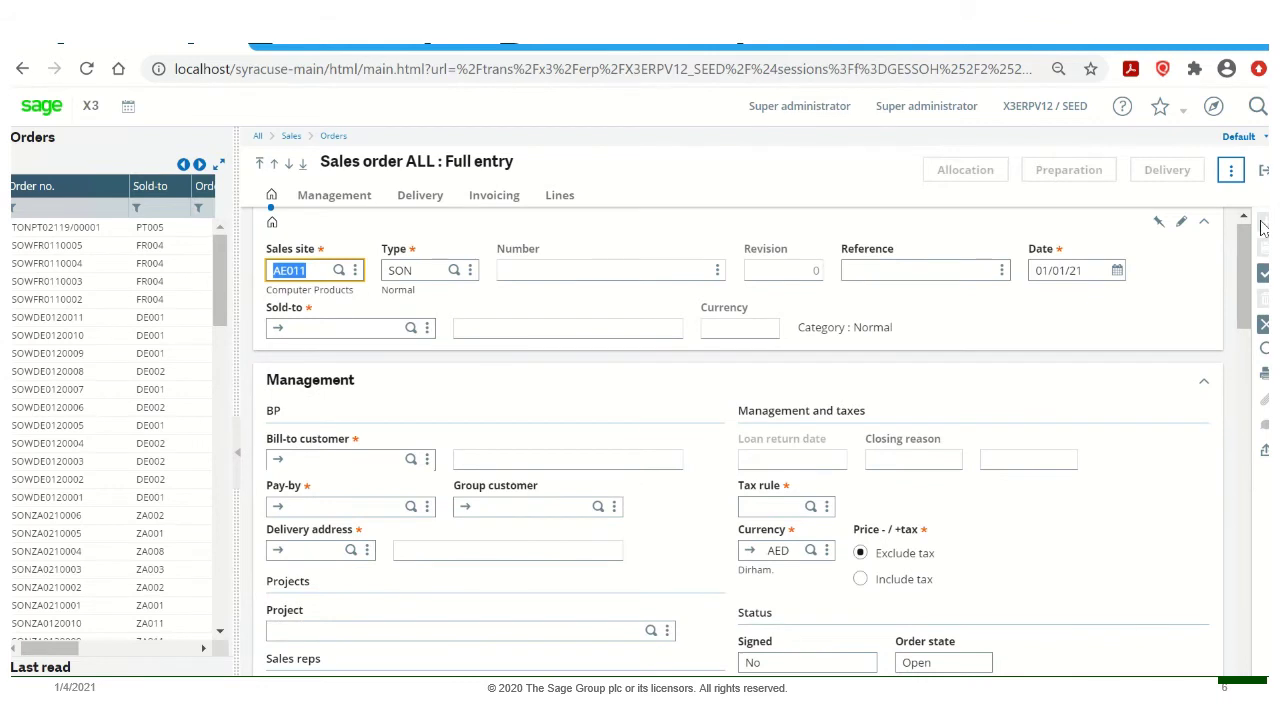
type("NA022")
key("Tab")
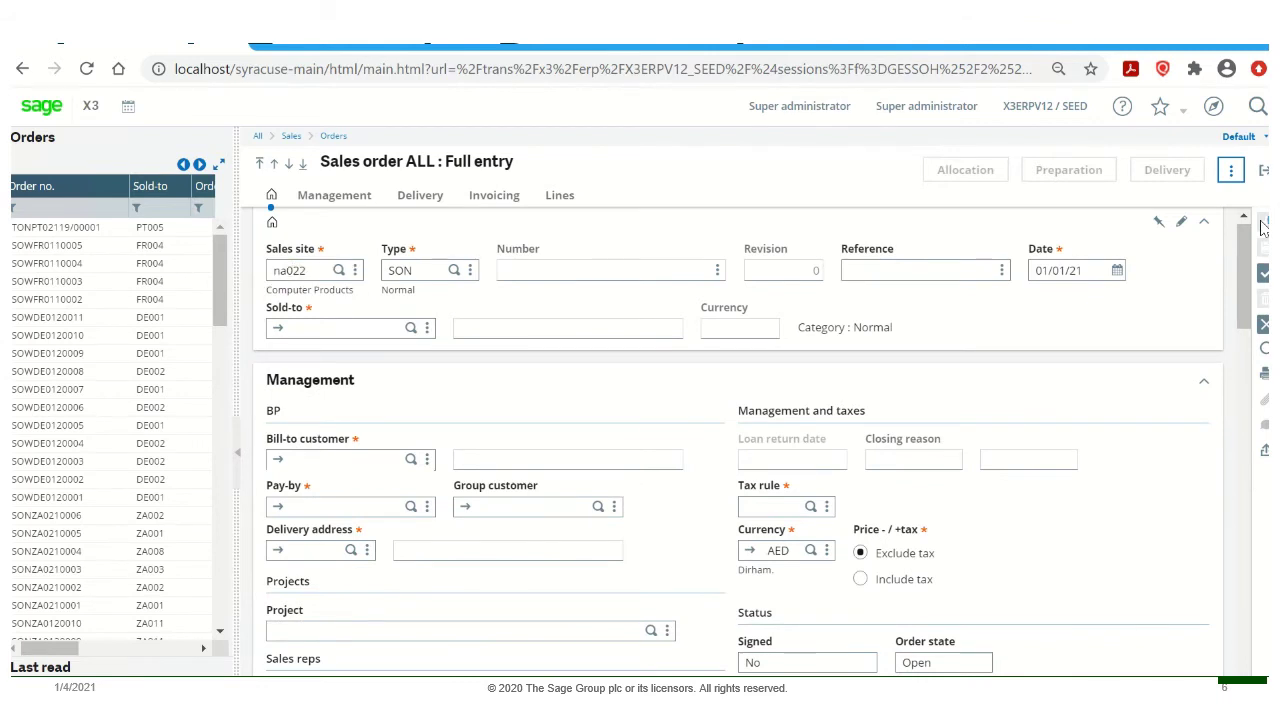
Filter the sales order list by the order number from the purchase line's Ack. ID and open that order
left_click(83, 206)
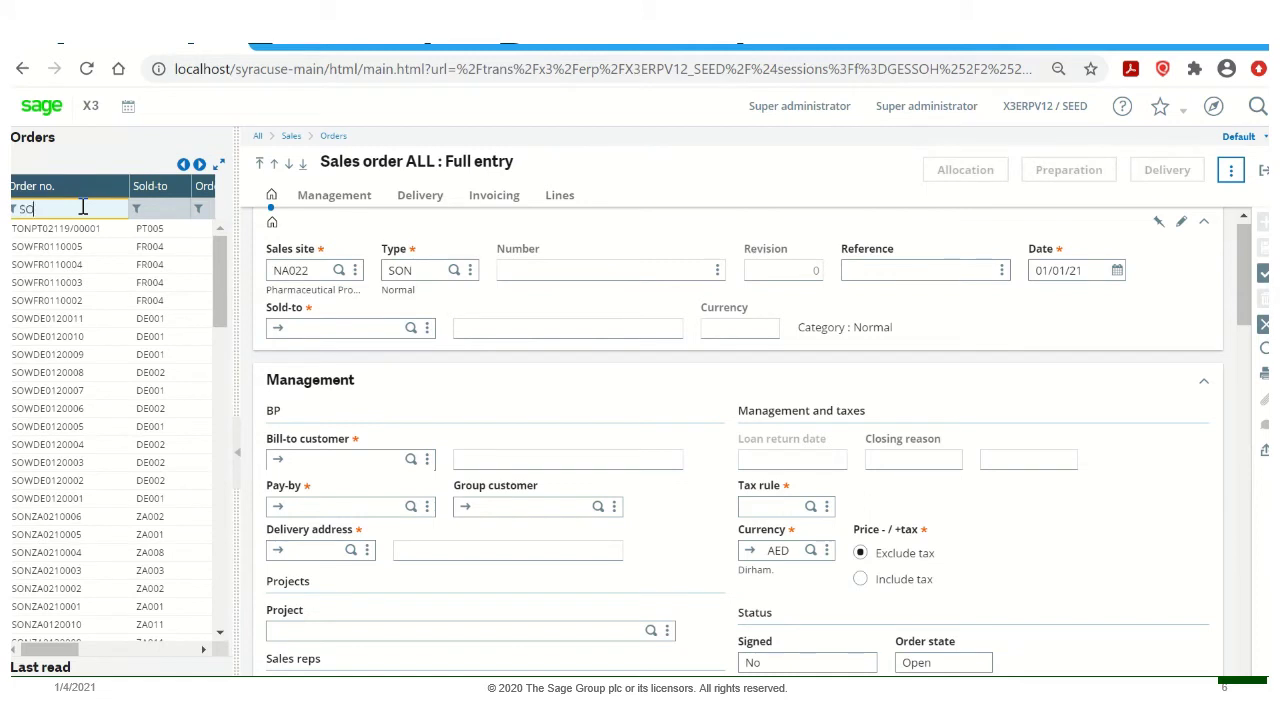
type("SONNA022")
type("006")
key("Return")
left_click(47, 228)
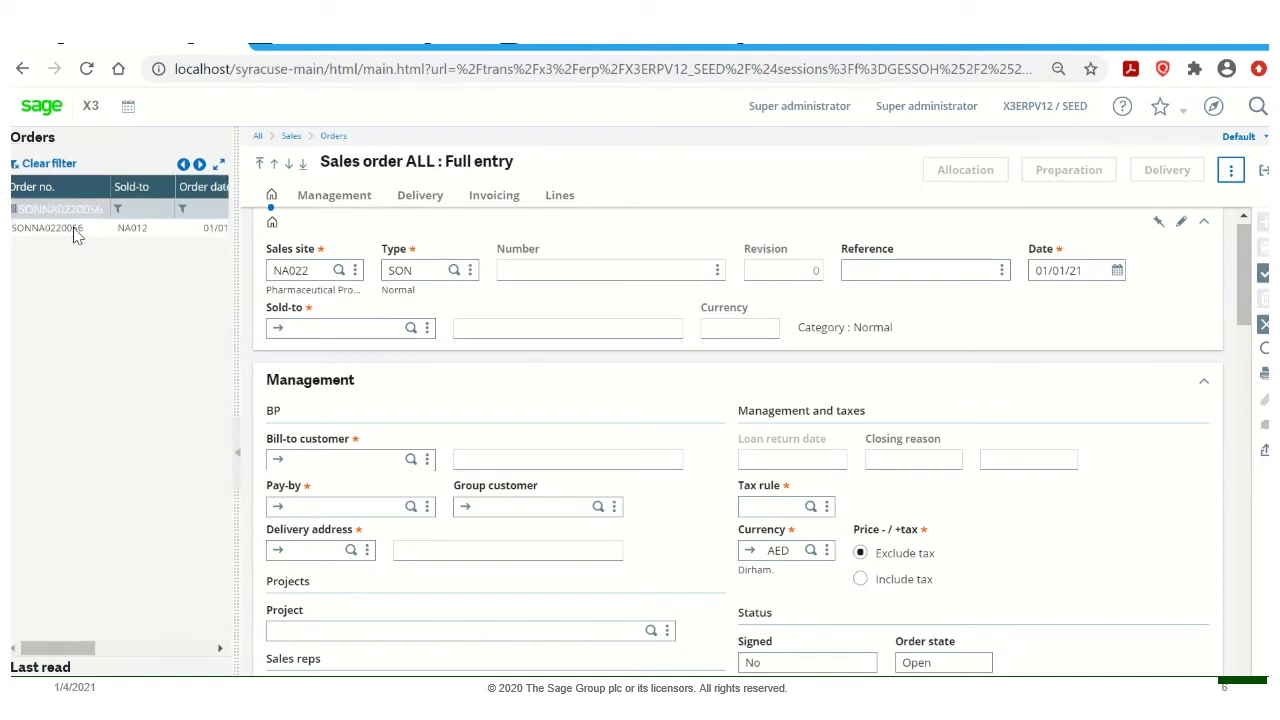
left_click(737, 307)
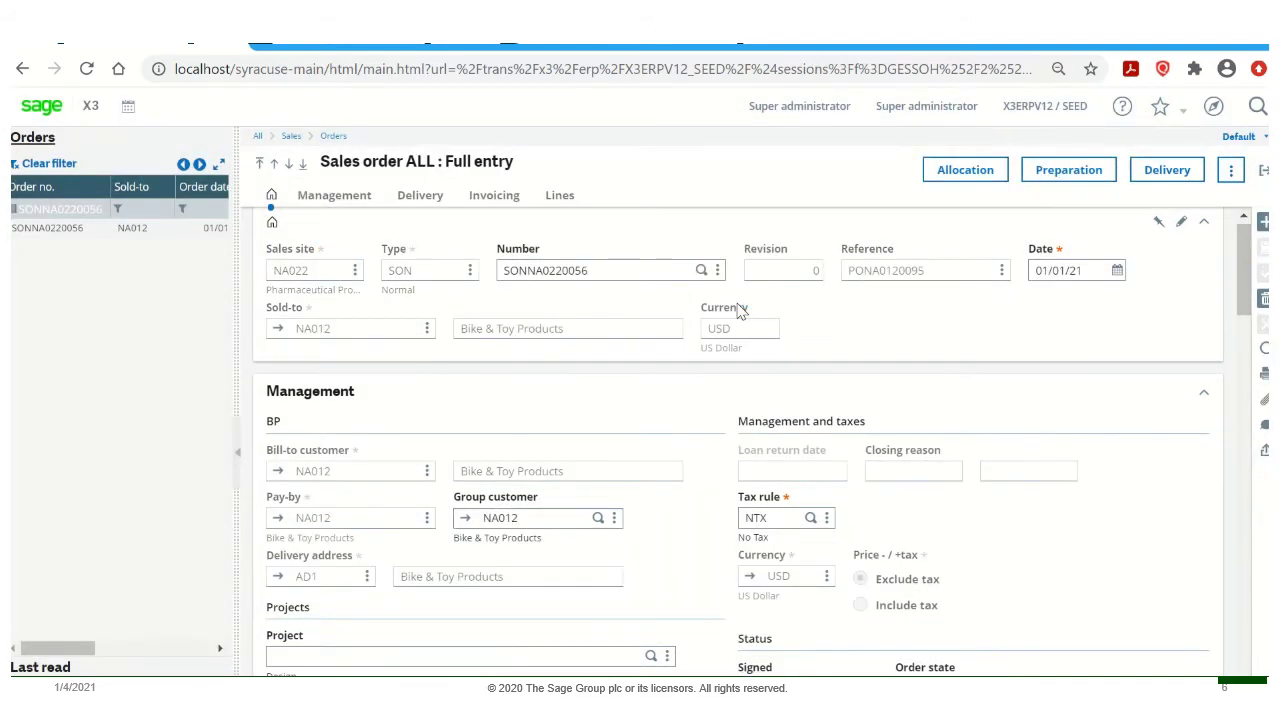
Generate a pick ticket from the sales order through Preparation, accepting the credit level warning
left_click(1066, 180)
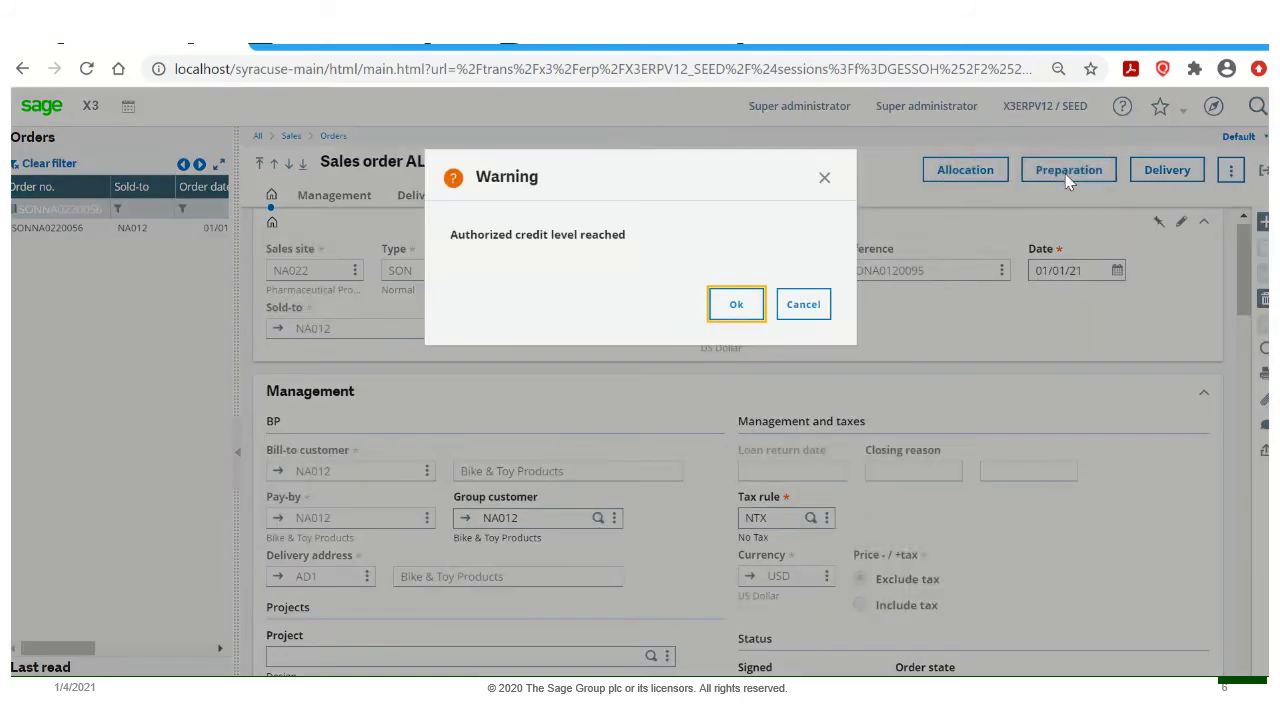
left_click(733, 305)
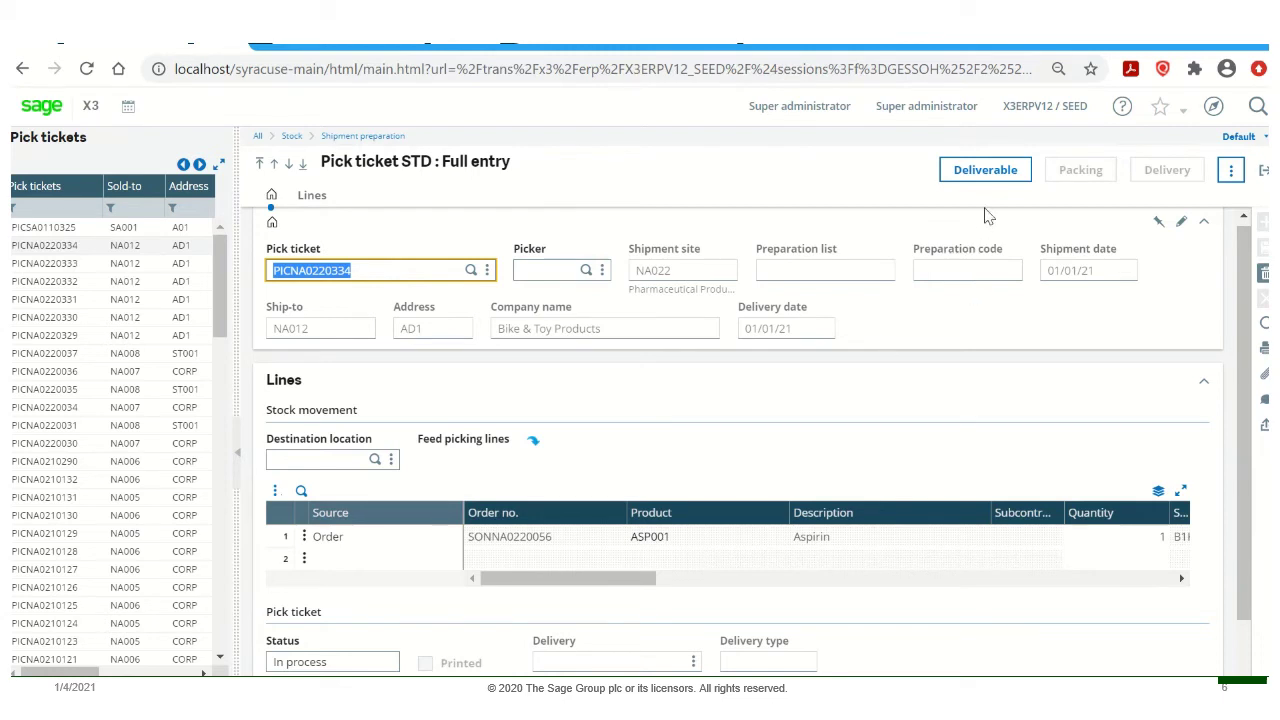
Mark the pick ticket as deliverable and generate its delivery with the ALL Full entry transaction, acknowledging the serial number message
left_click(992, 183)
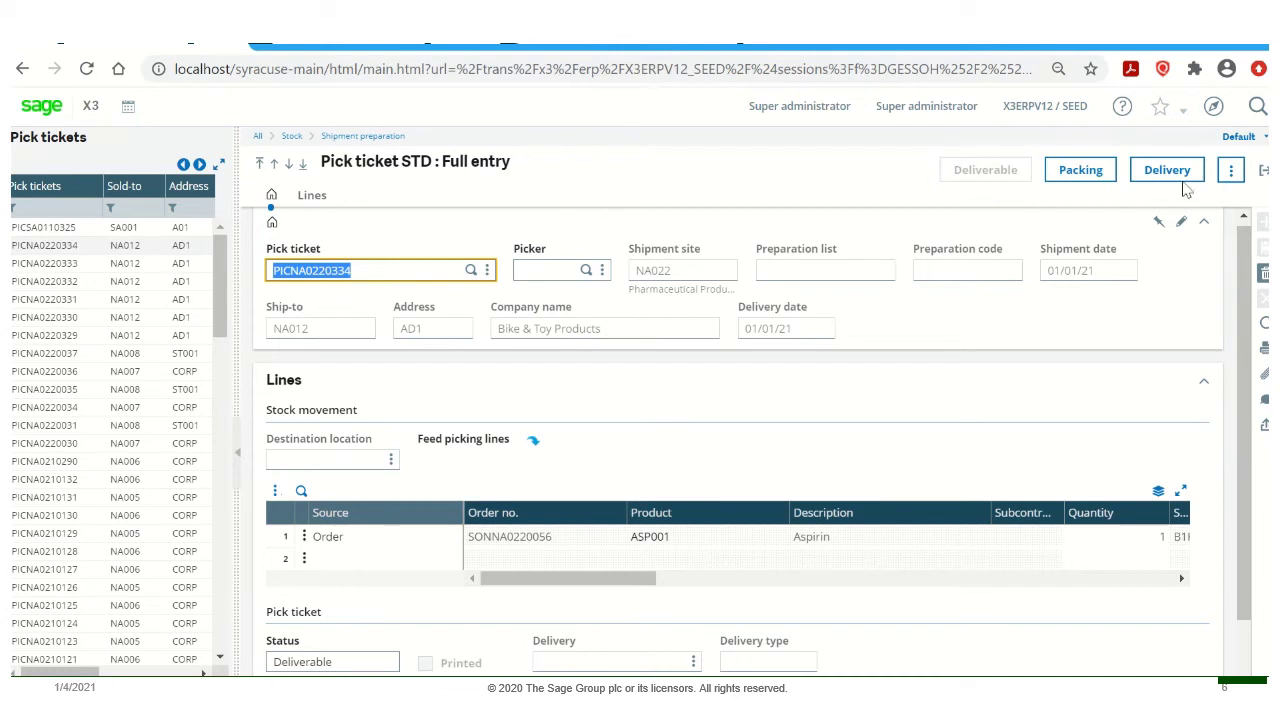
left_click(1183, 176)
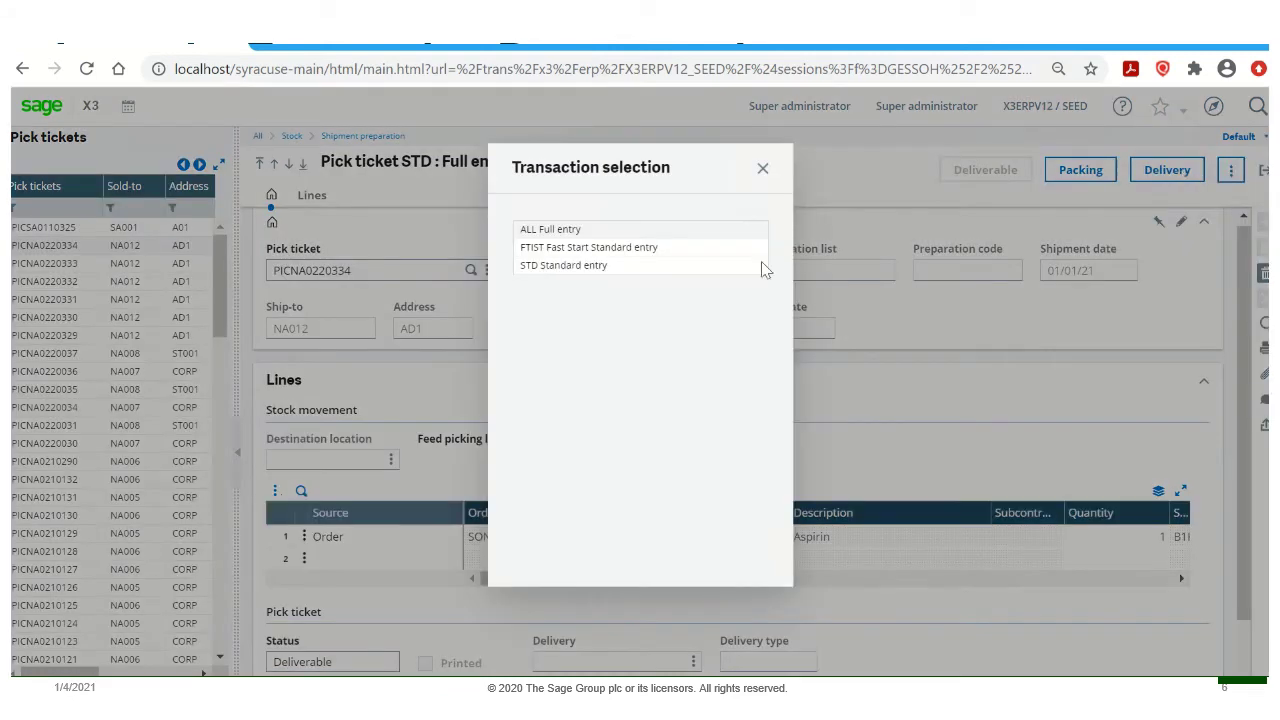
left_click(563, 230)
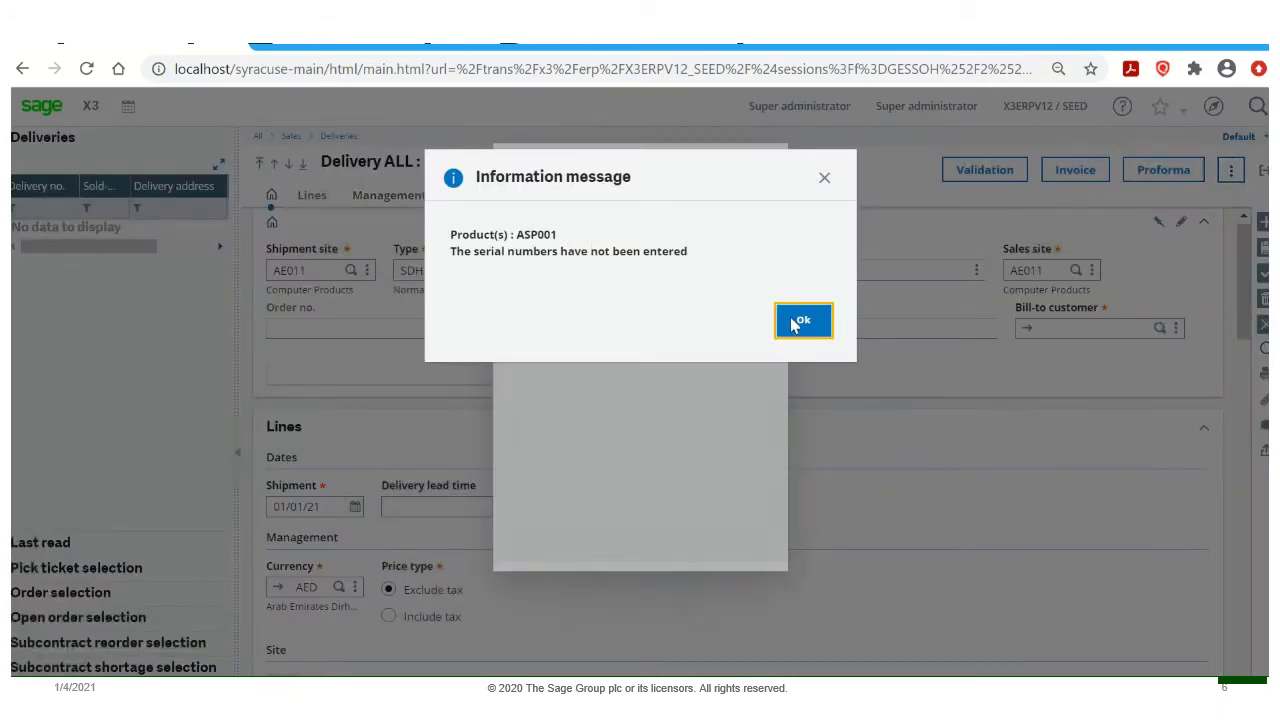
left_click(800, 321)
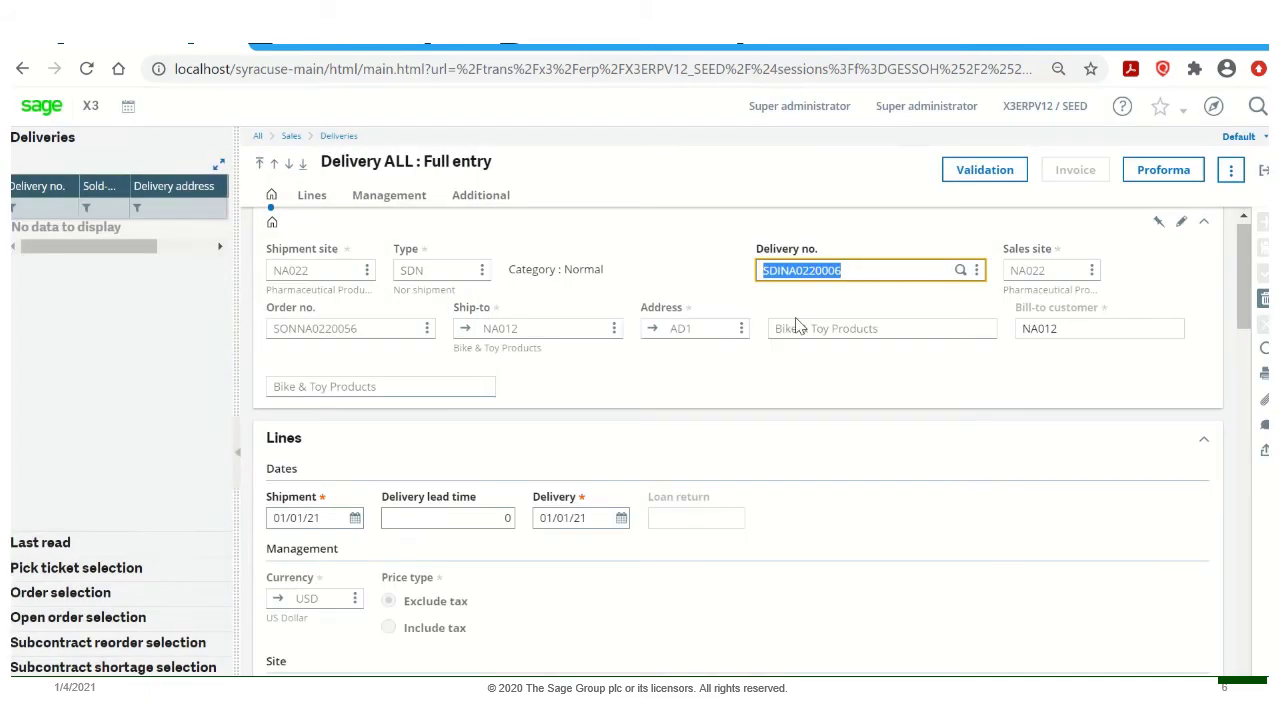
Go through all fields of the ASP001 delivery line to open its stock issue entry
left_click(310, 196)
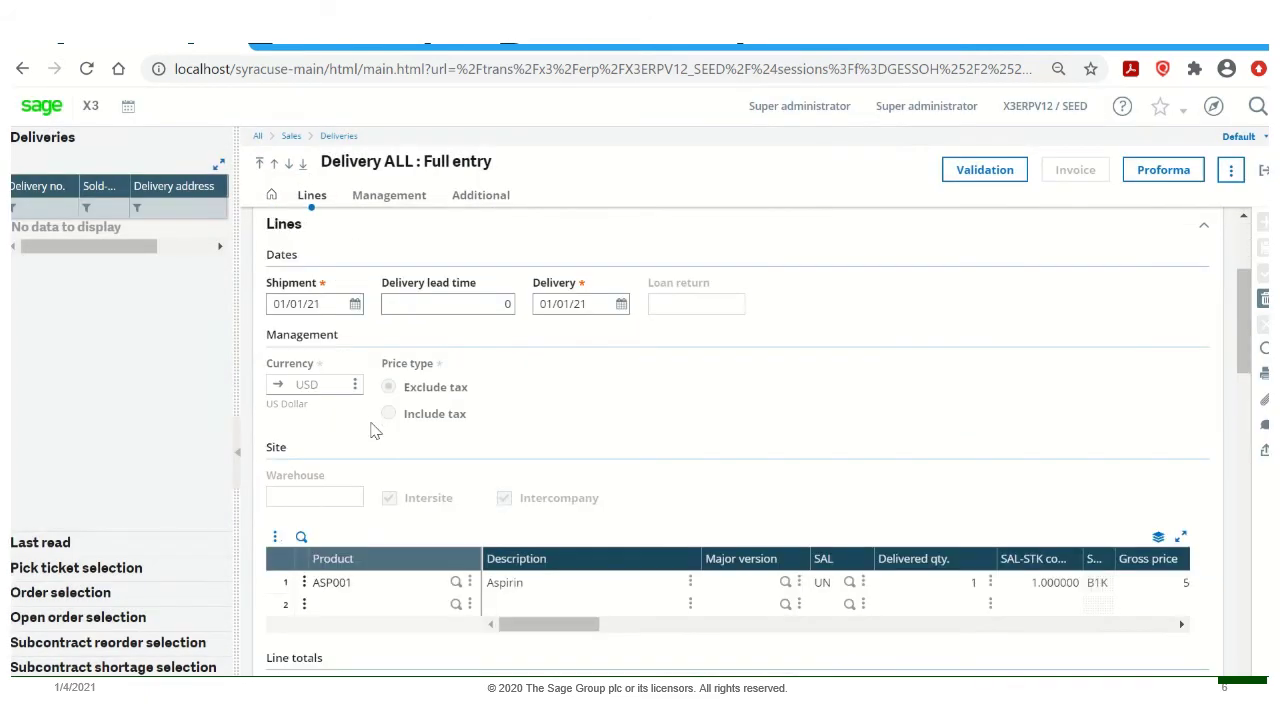
key("Tab")
key("Tab")
key("Tab")
key("Tab")
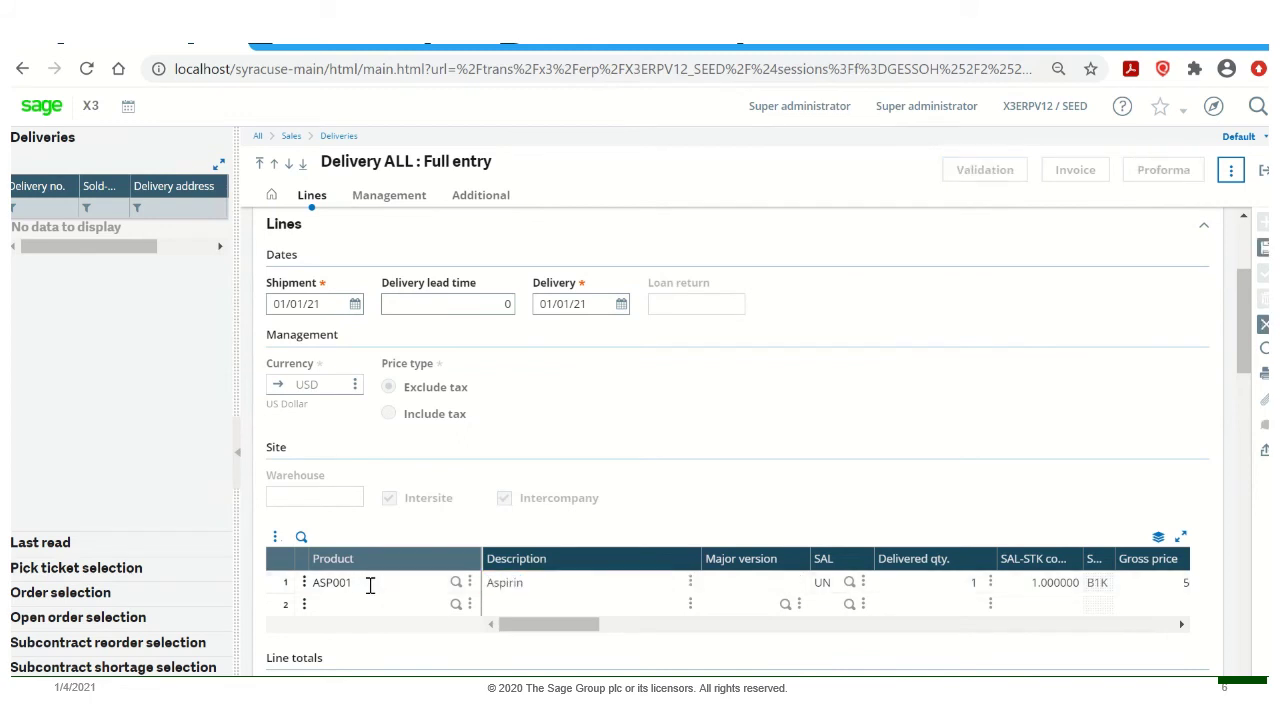
key("Tab")
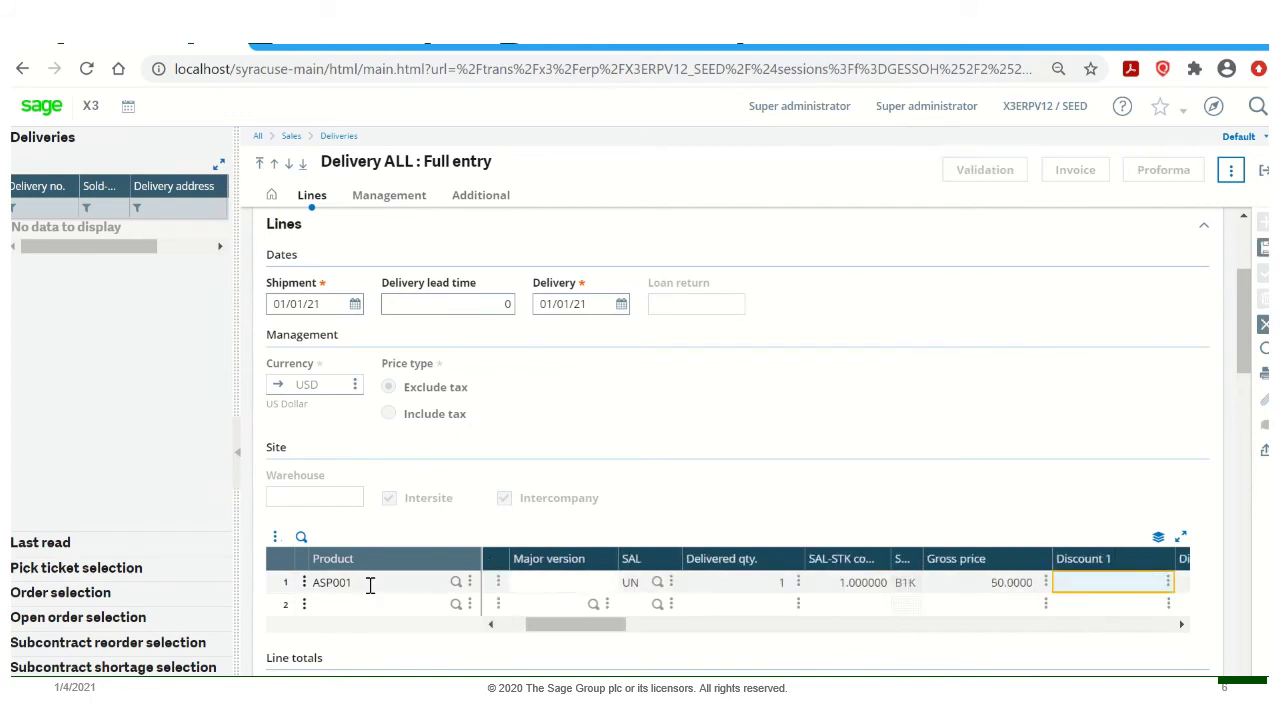
key("Tab")
key("Tab")
key("Tab")
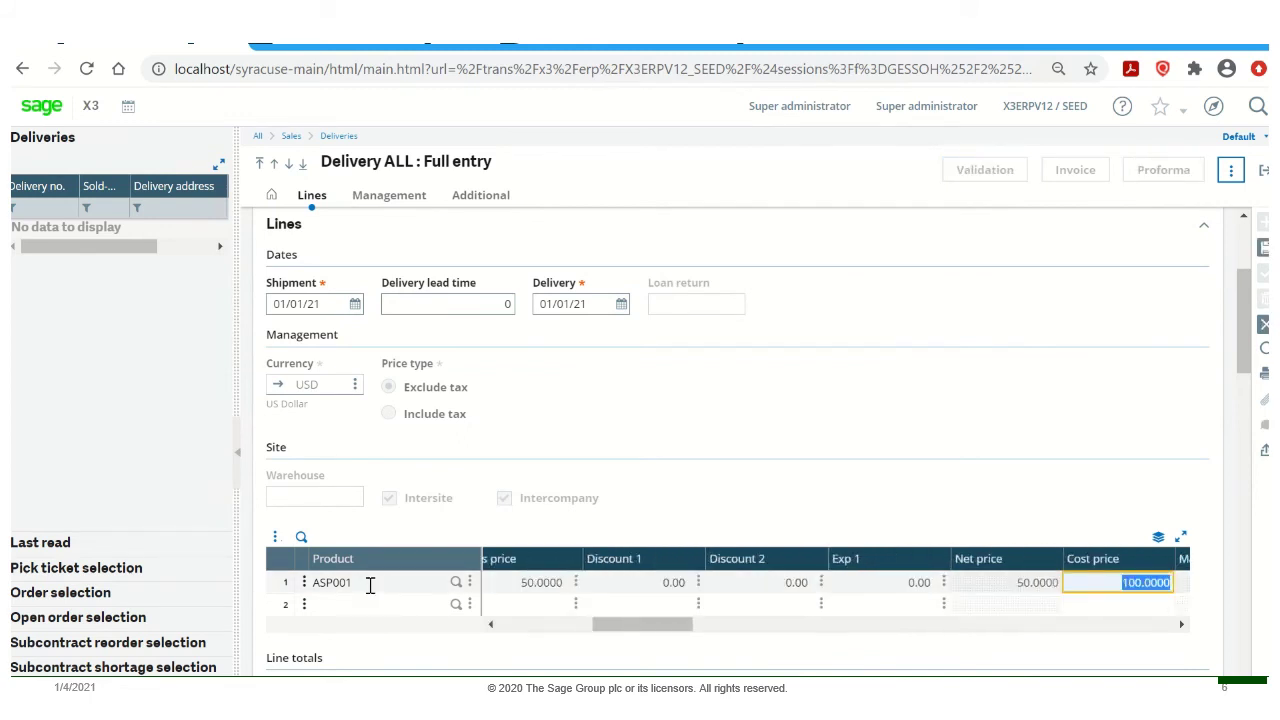
key("Tab")
key("Tab")
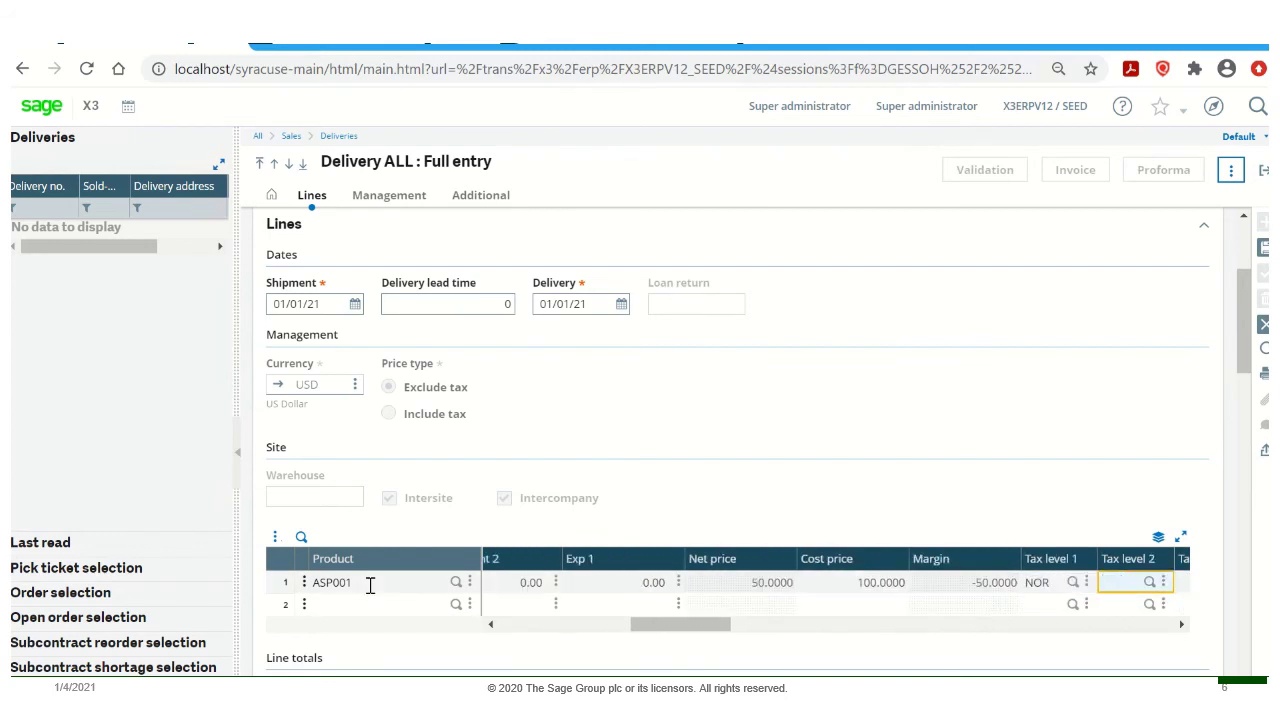
key("Tab")
key("Tab")
key("Tab")
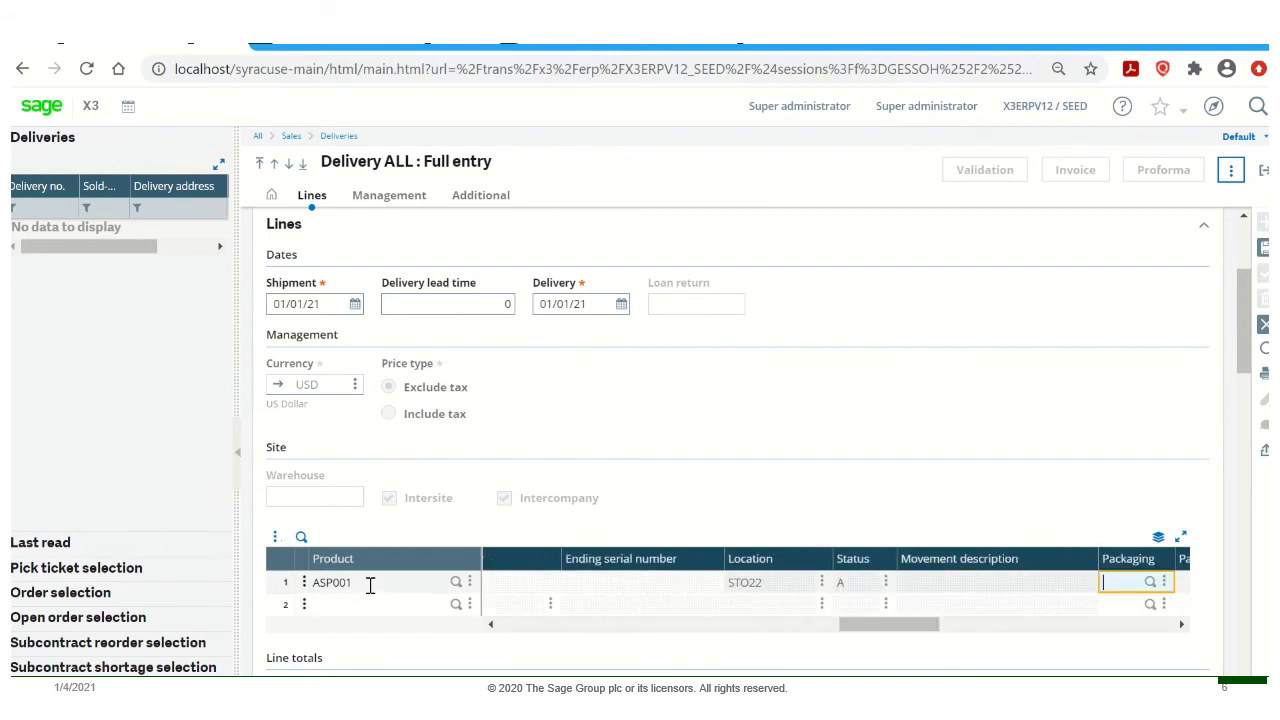
key("Tab")
key("Tab")
key("Tab")
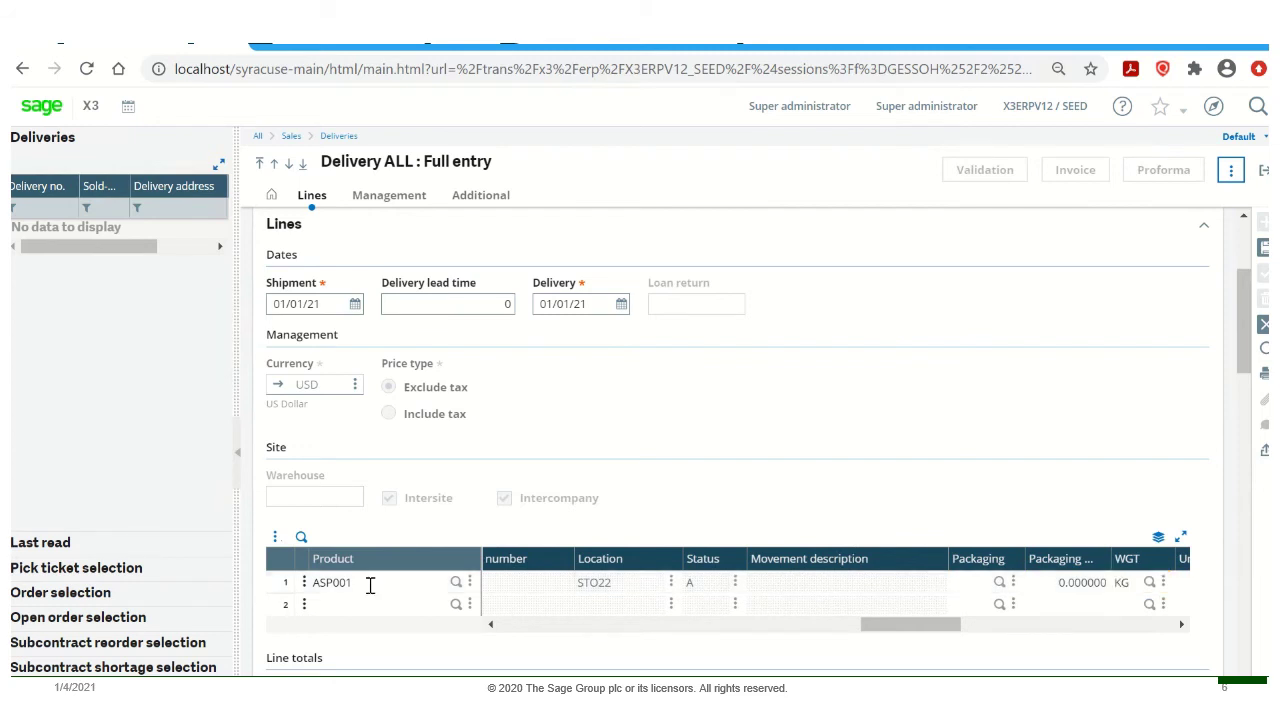
key("Tab")
key("Tab")
key("Tab")
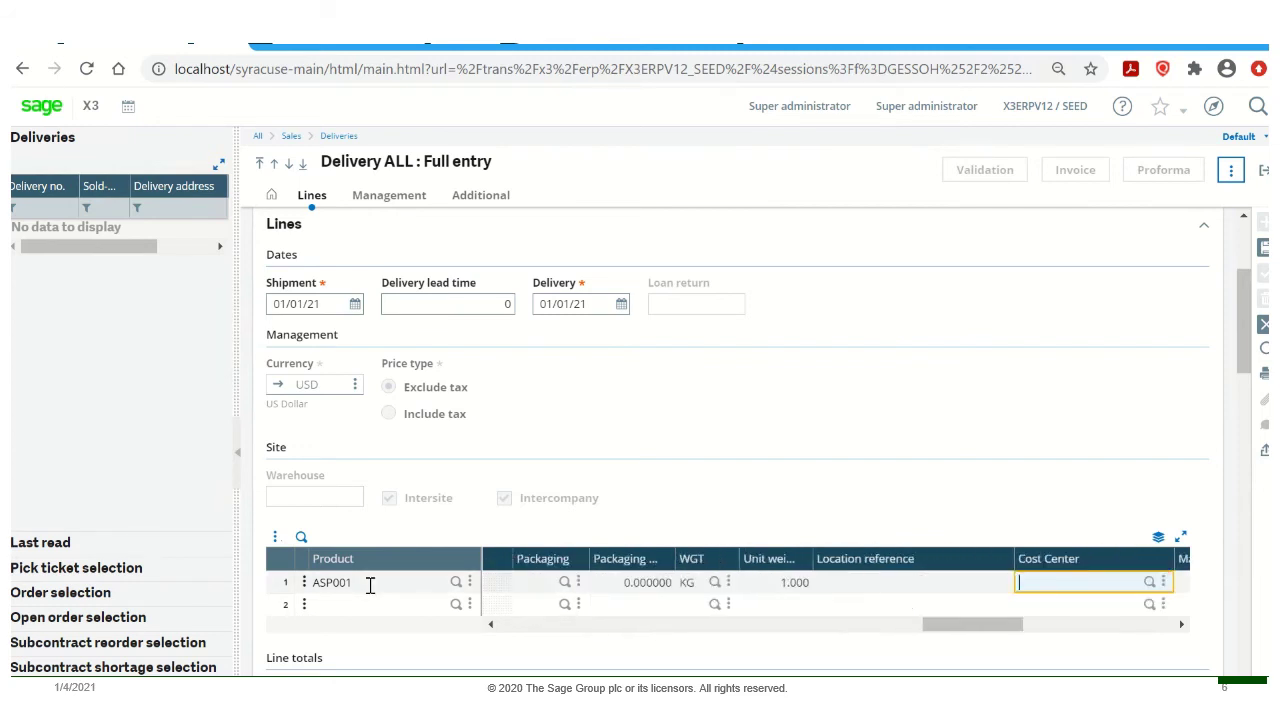
key("Tab")
key("Tab")
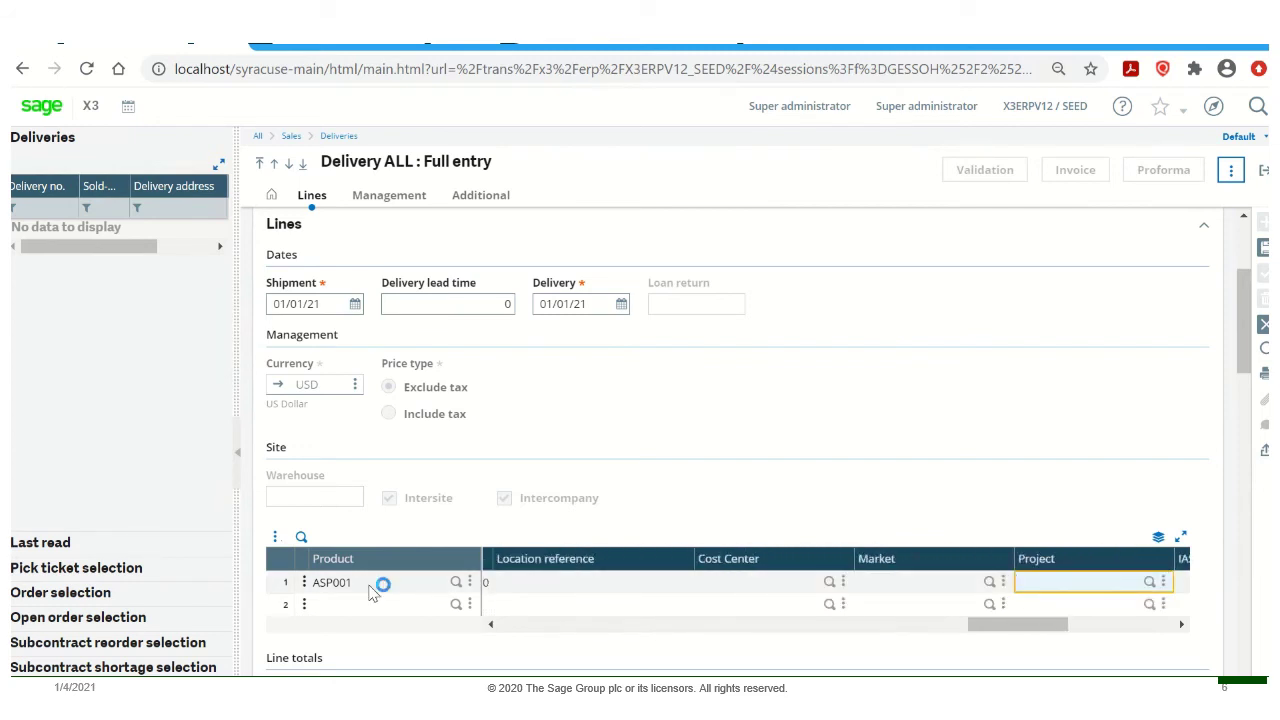
key("Tab")
key("Tab")
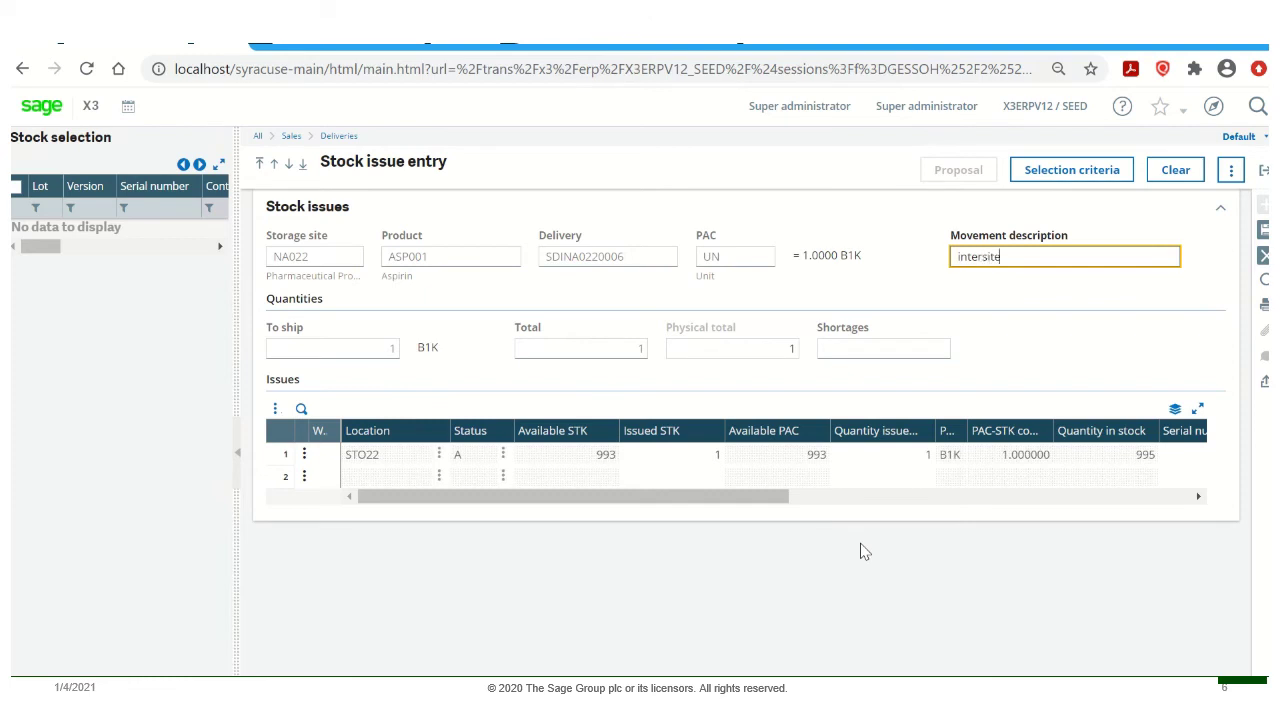
Enter movement description "intersite" and serial number 543 in the stock issue entry for ASP001, and save it
key("Tab")
key("Tab")
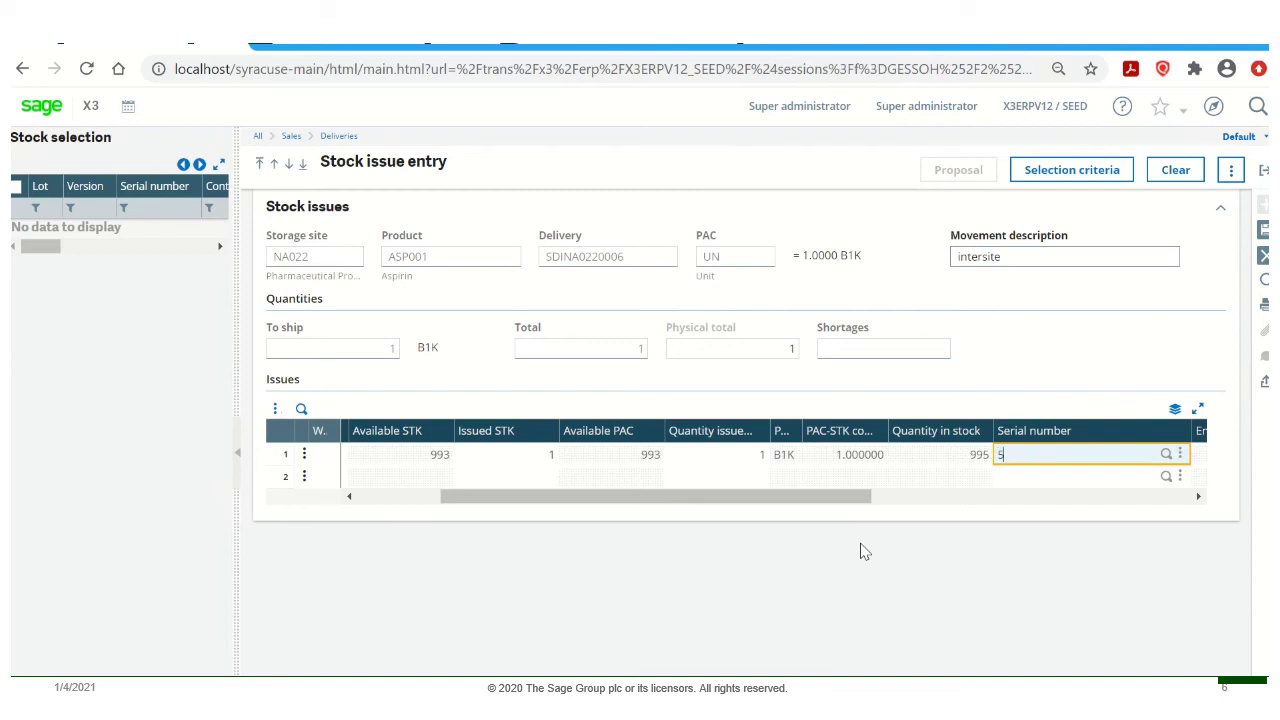
type("543")
key("Tab")
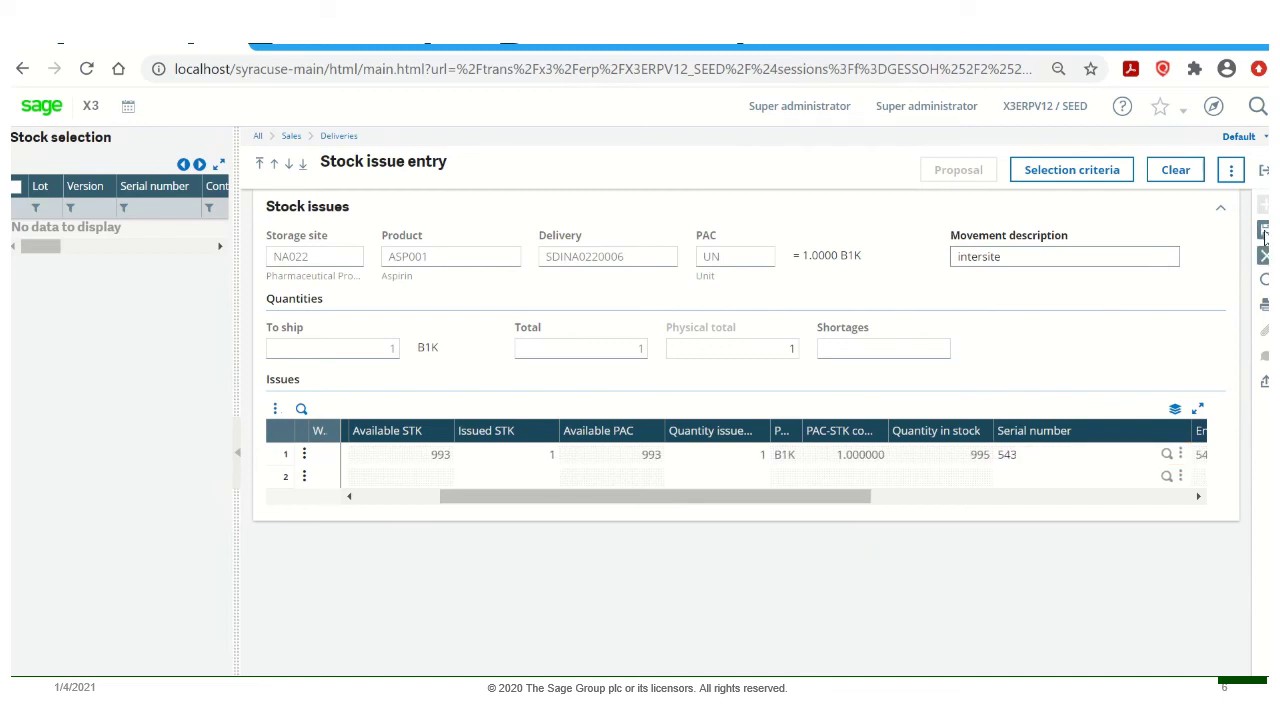
left_click(1264, 232)
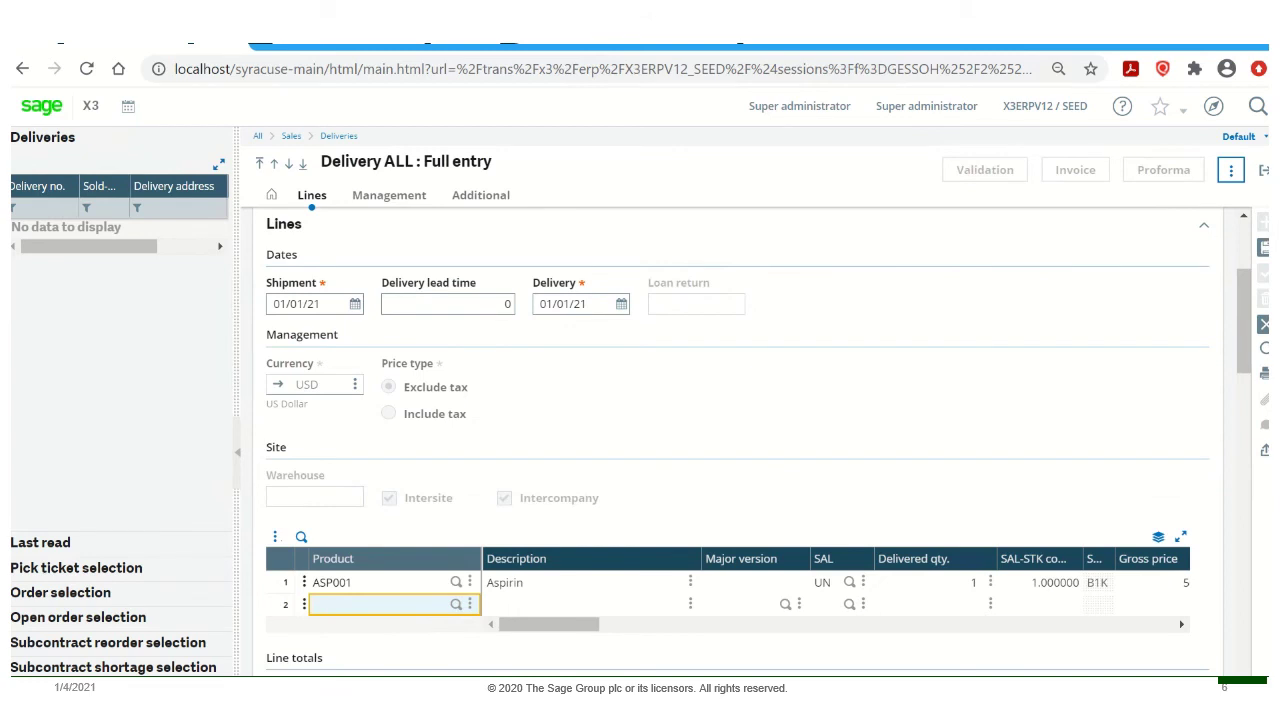
Save the delivery without adding a second product line and validate it, accepting the credit level warning
left_click(1262, 249)
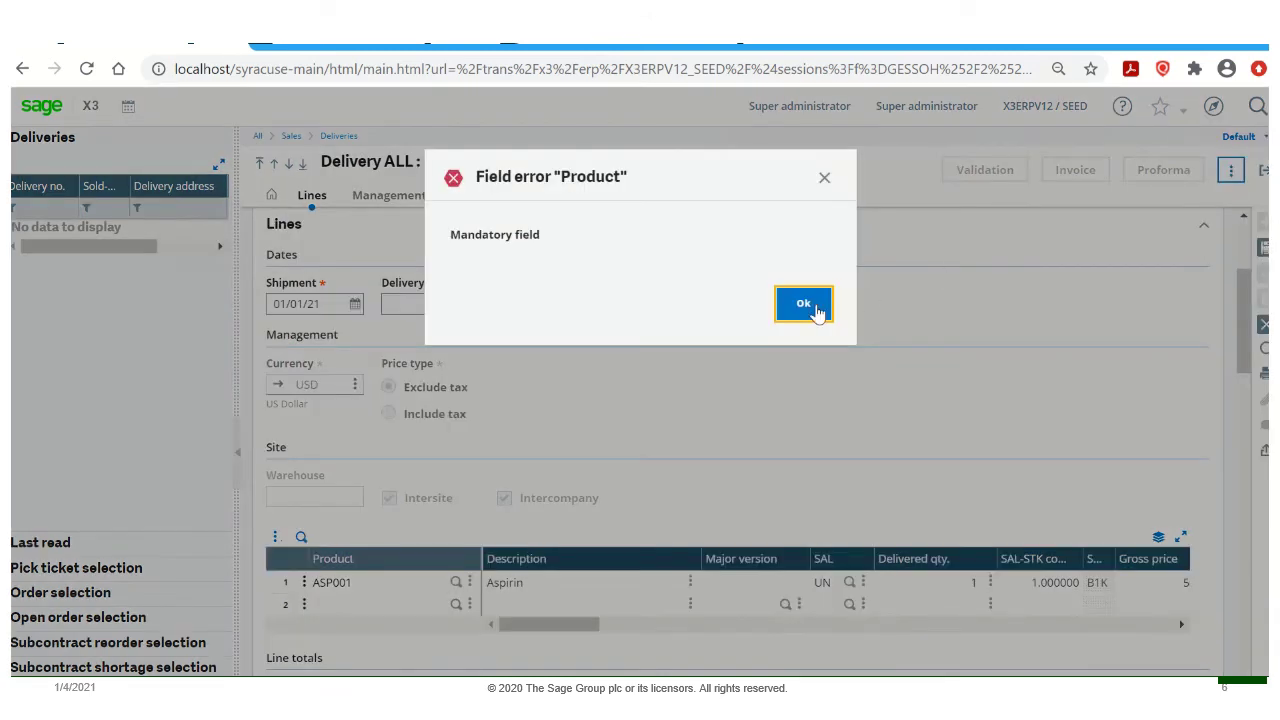
left_click(822, 308)
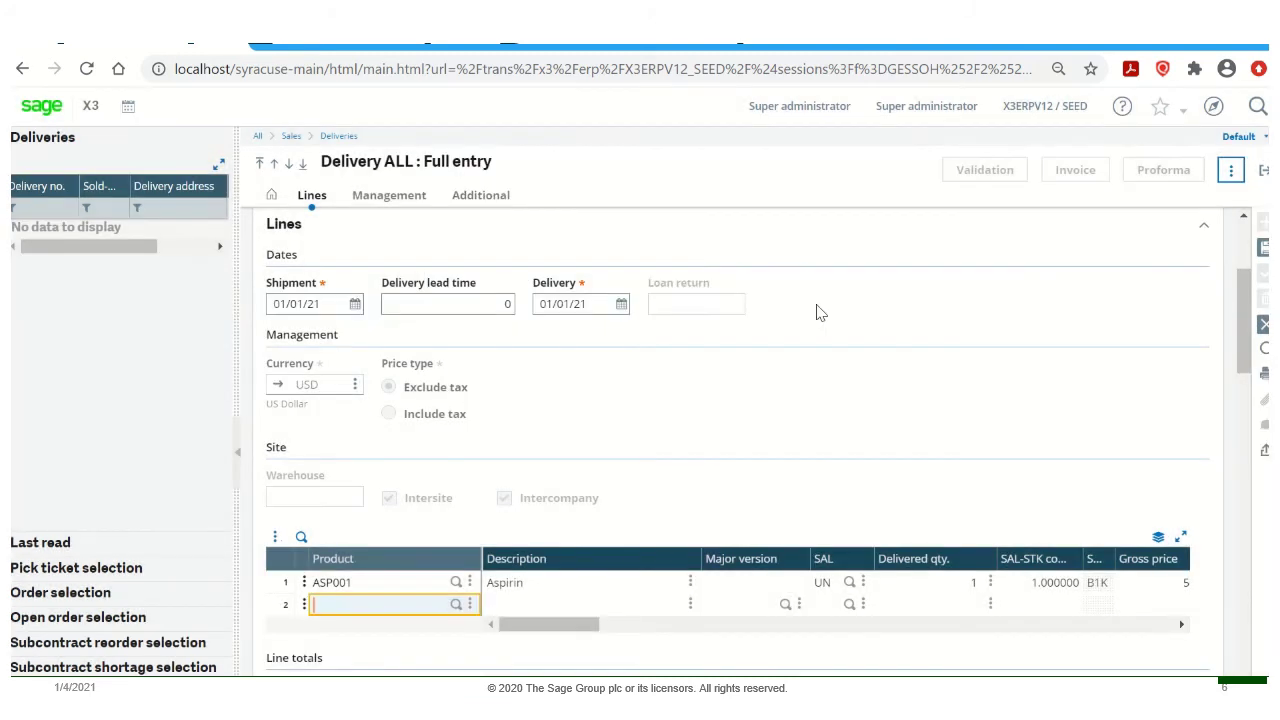
left_click(1262, 276)
left_click(1262, 249)
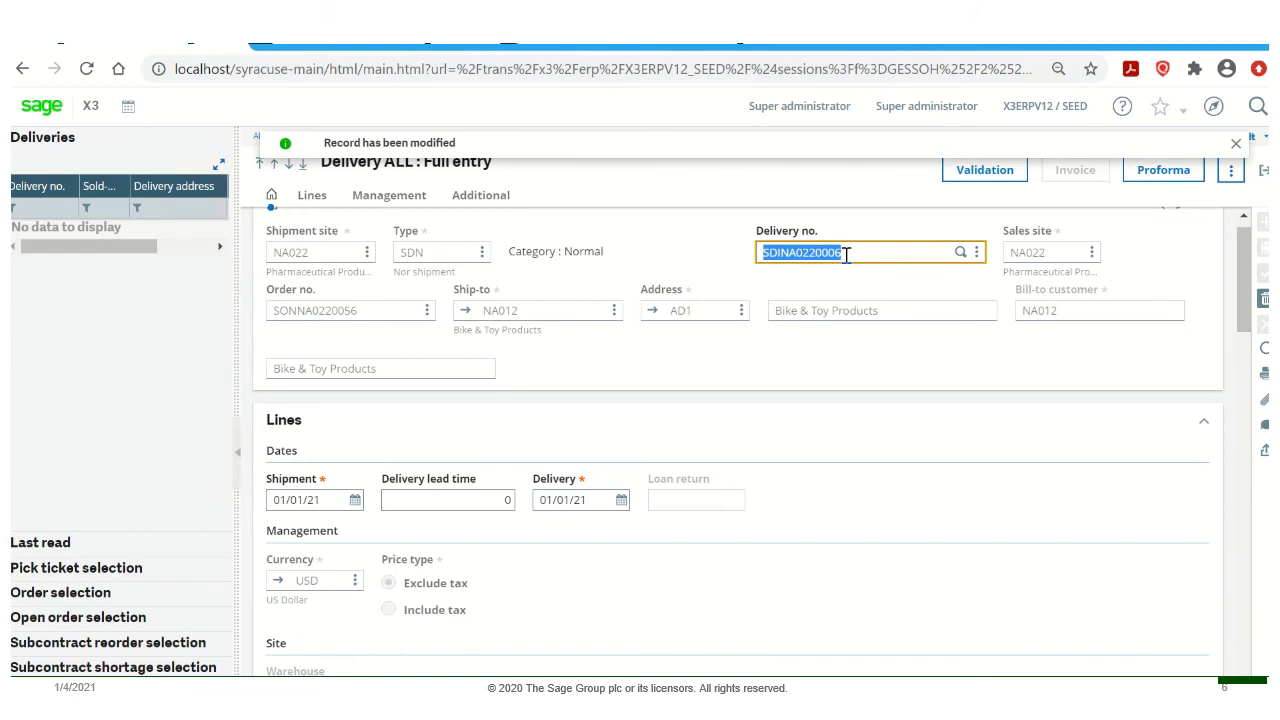
left_click(975, 178)
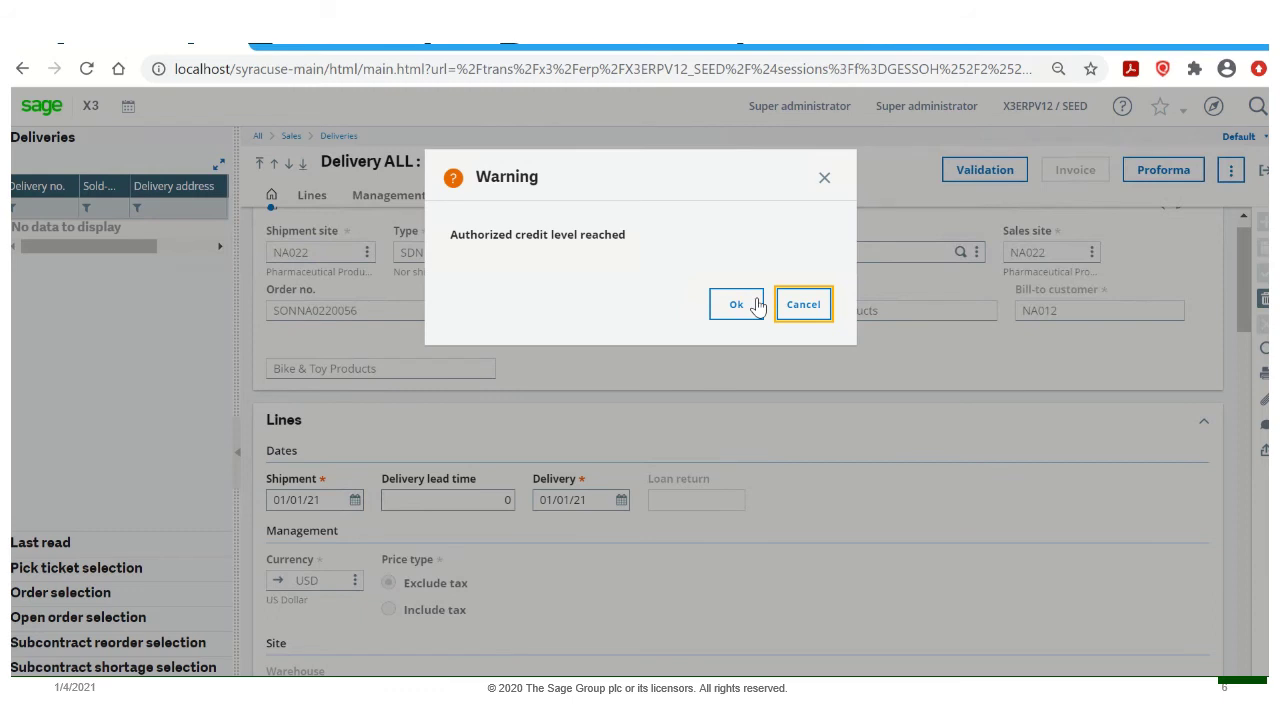
left_click(736, 304)
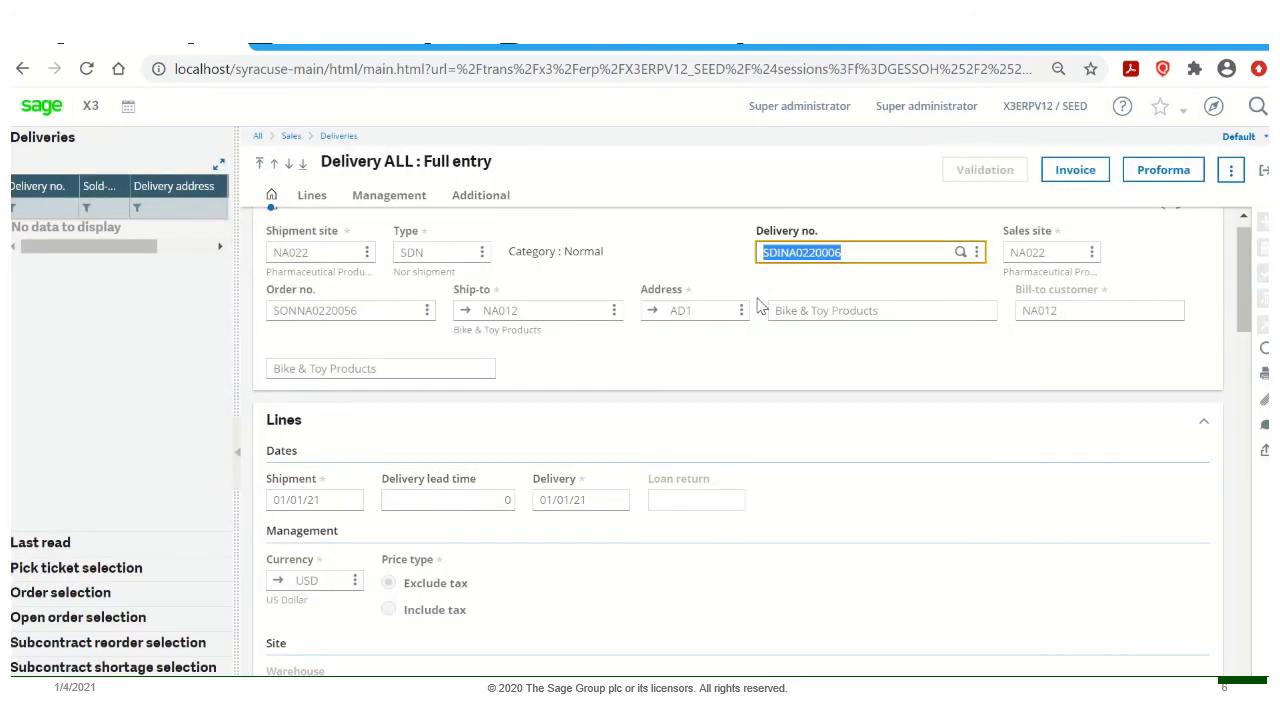
Exit the delivery, the pick ticket and the sales order to return to the landing page
left_click(1263, 172)
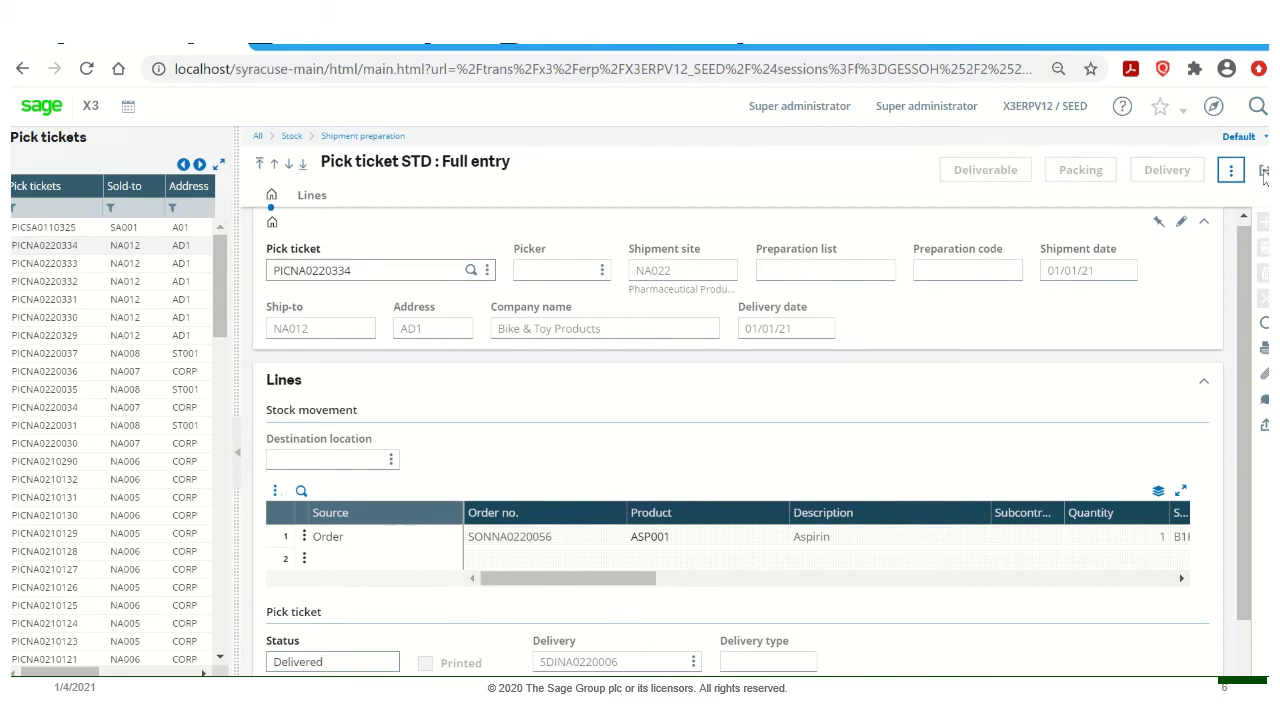
left_click(1264, 172)
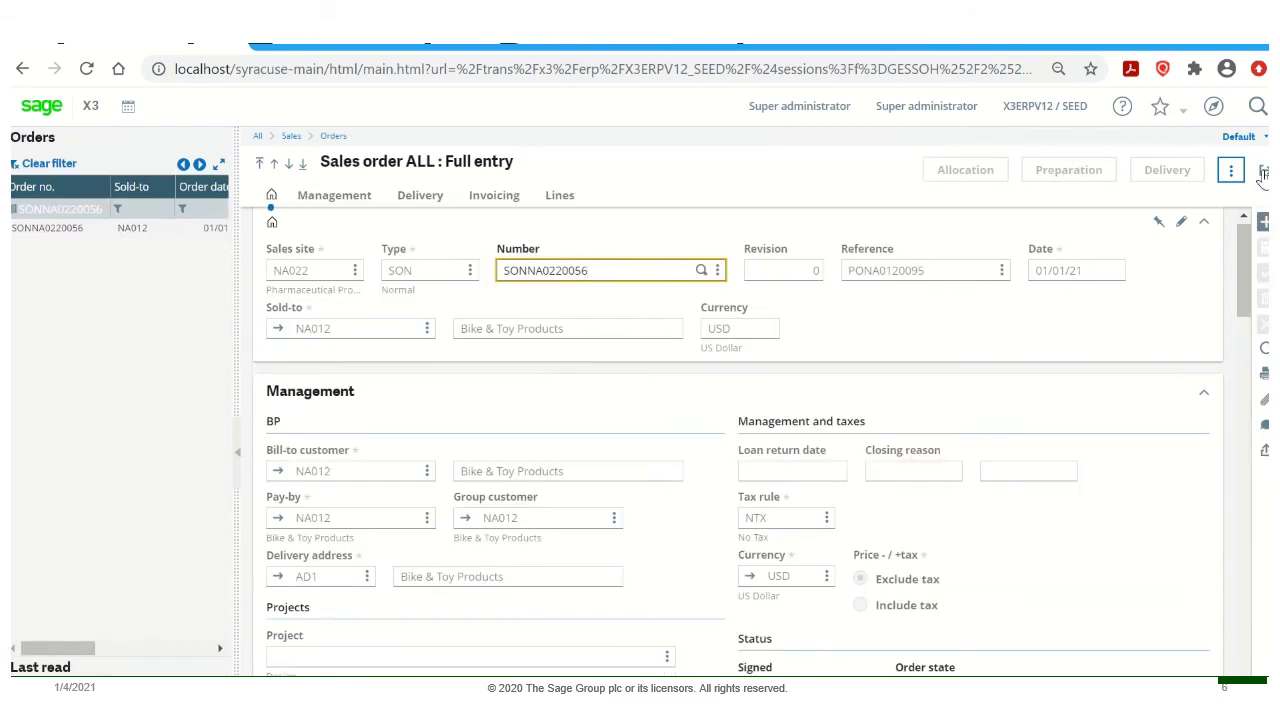
left_click(1264, 172)
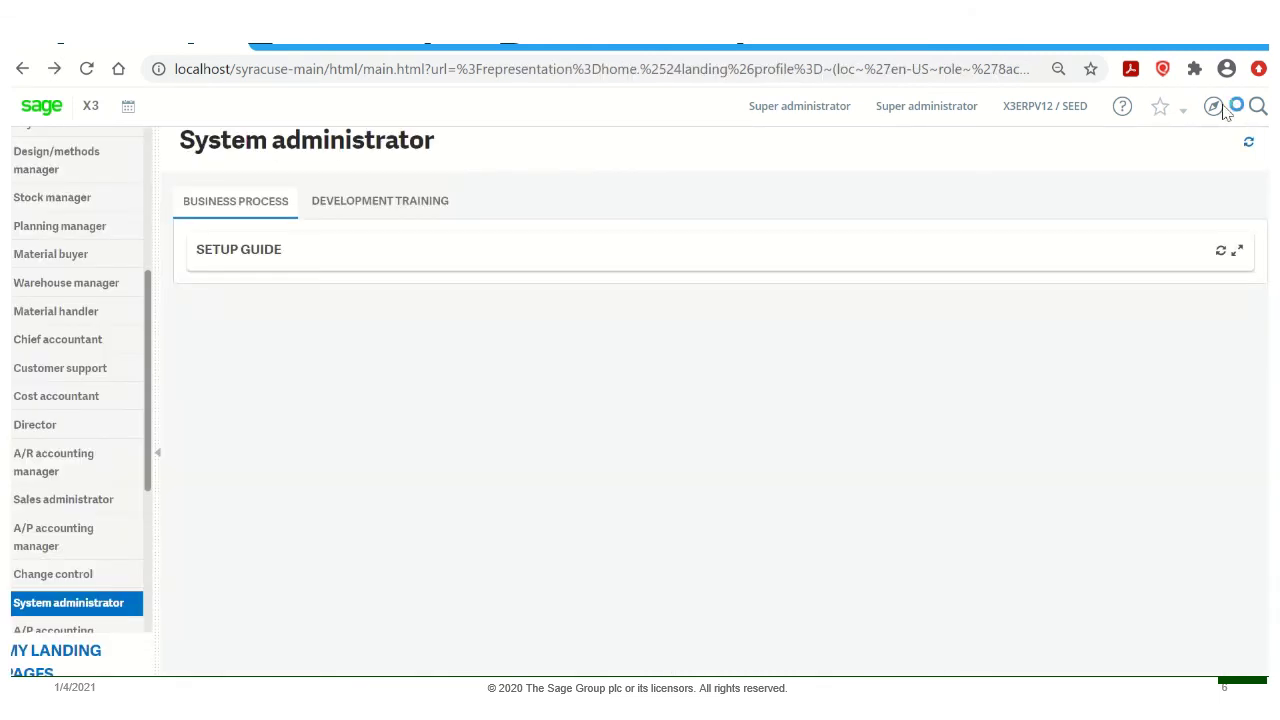
Open the Purchasing Receipts function with the ALL Full entry transaction
left_click(1213, 108)
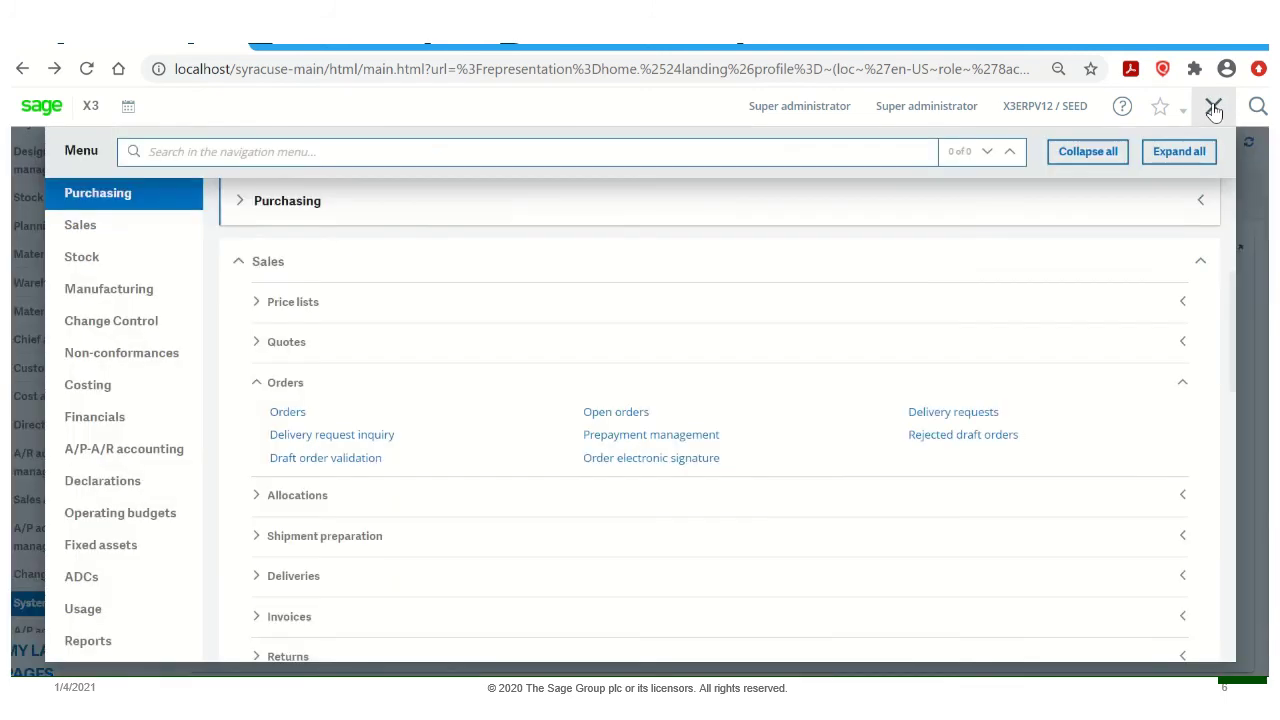
left_click(1100, 155)
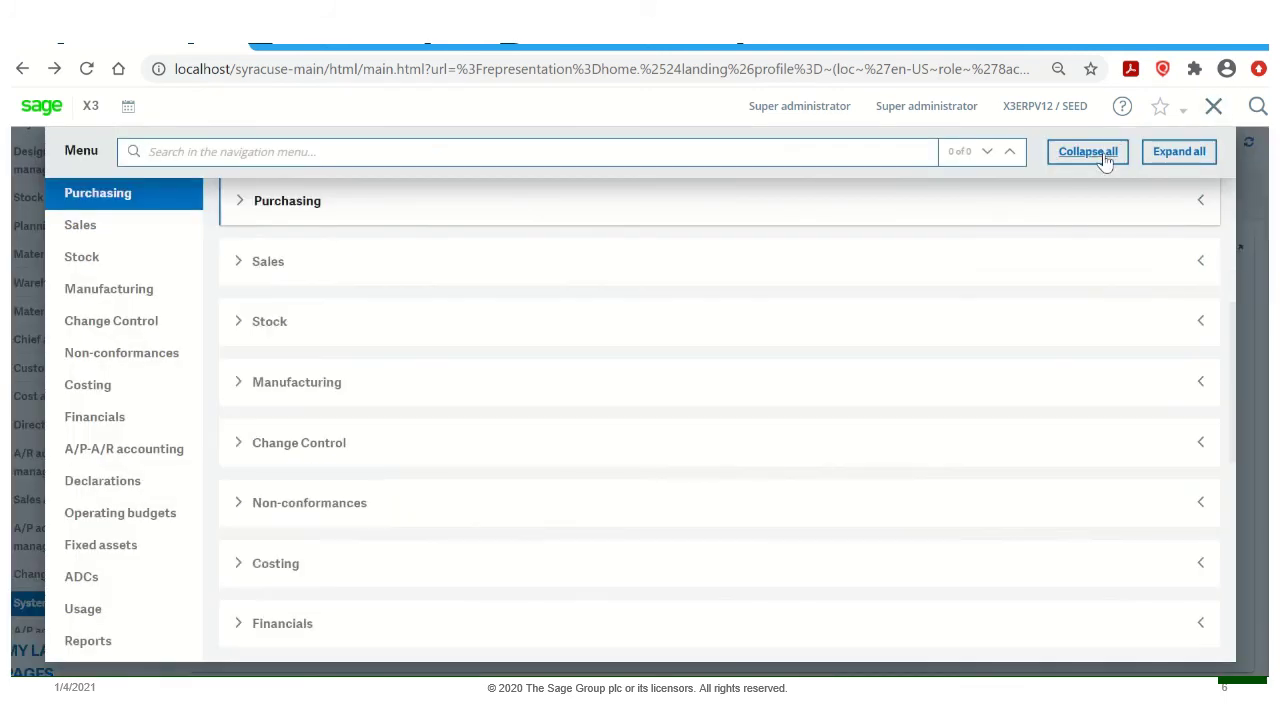
left_click(1197, 203)
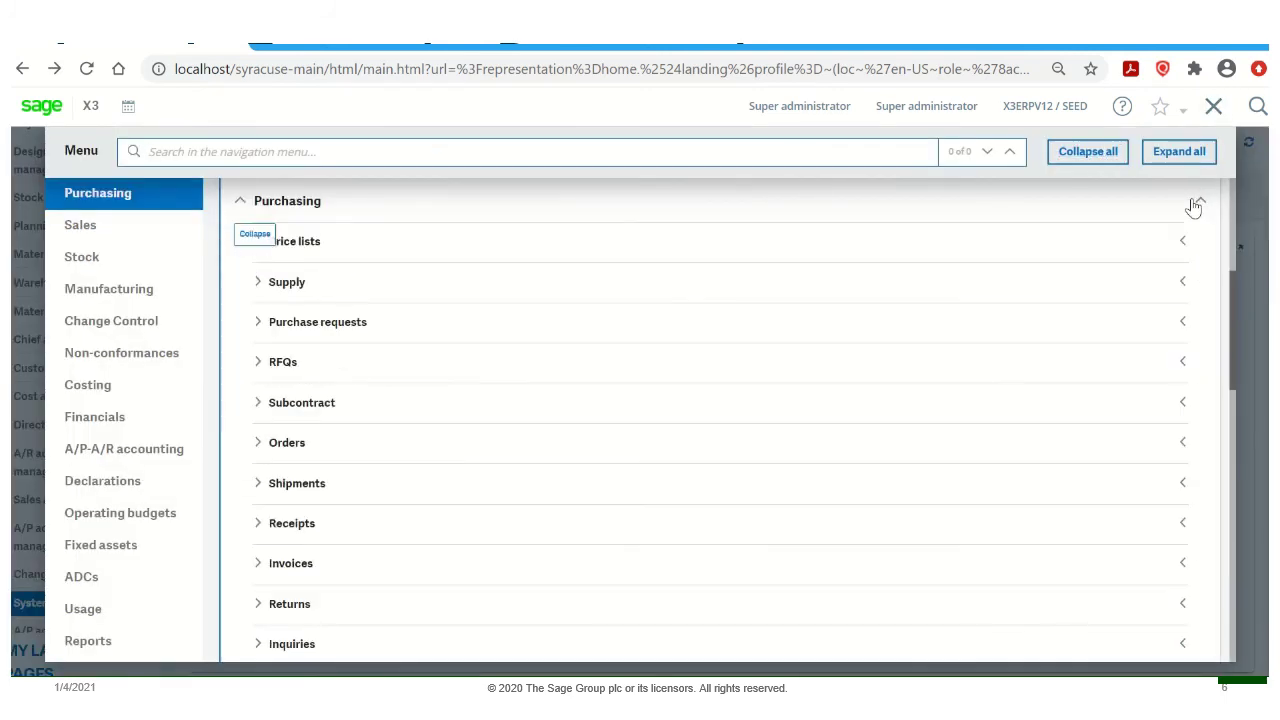
left_click(1172, 524)
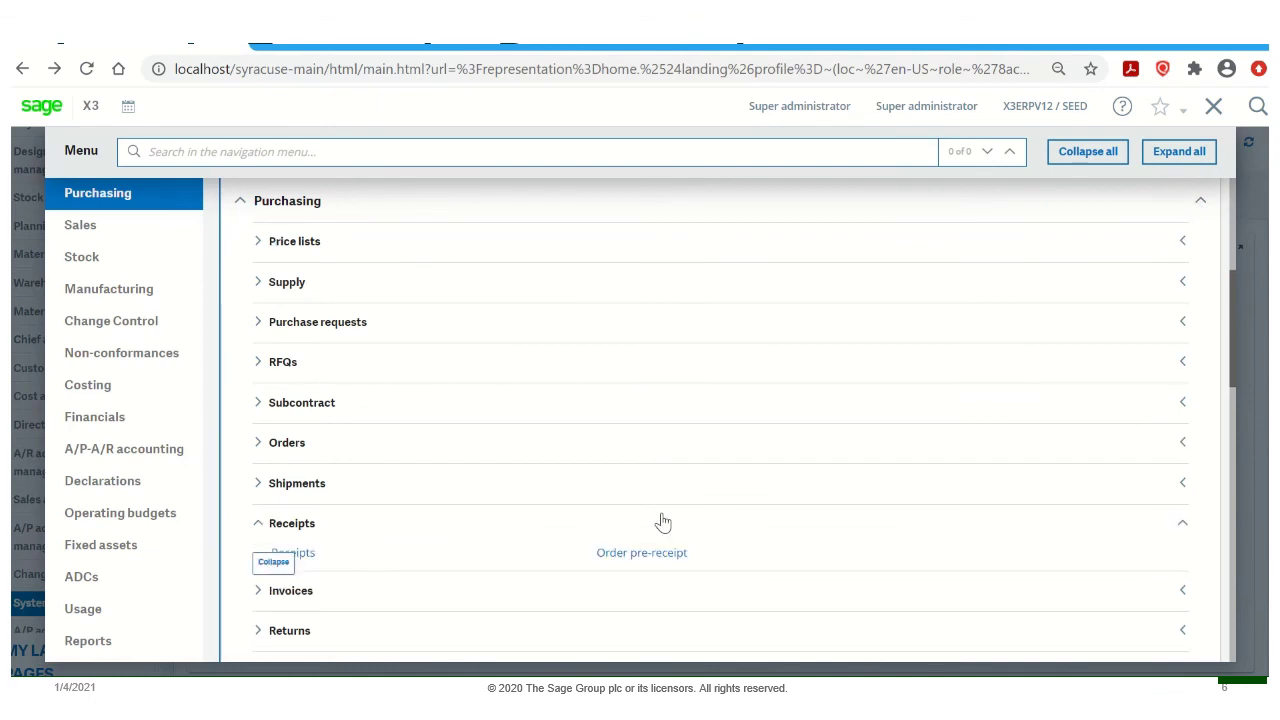
left_click(303, 556)
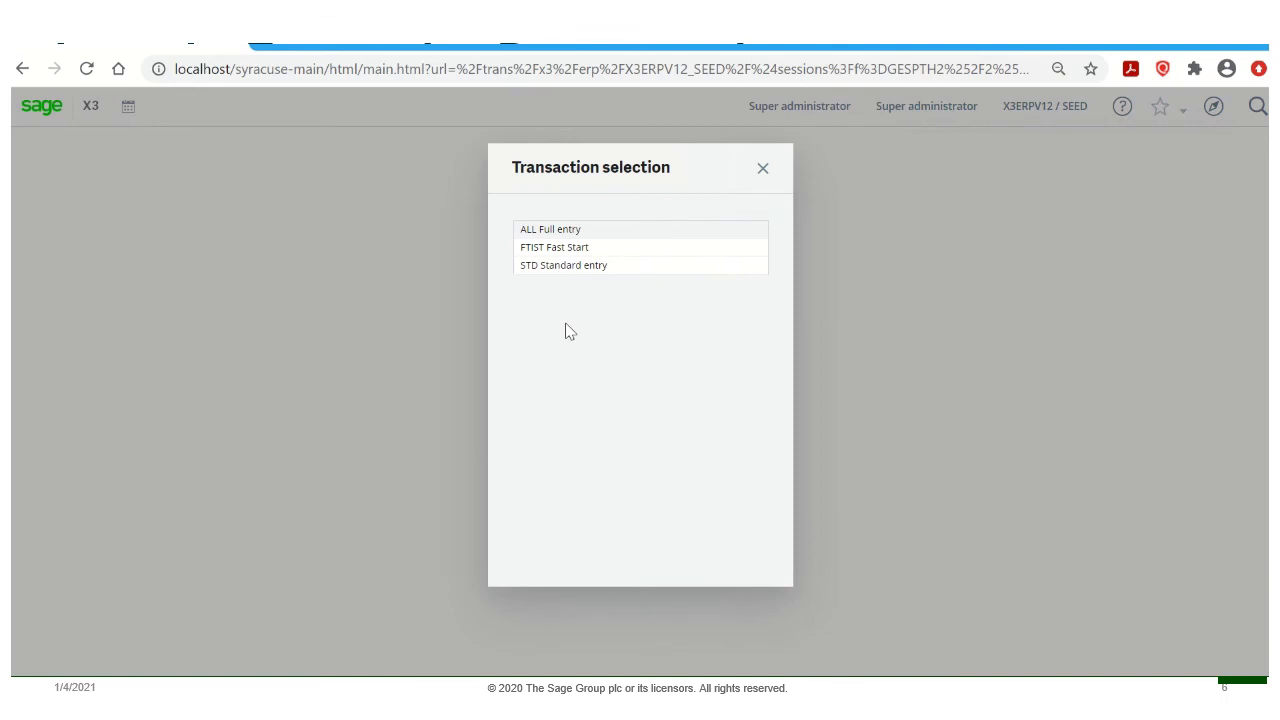
left_click(564, 232)
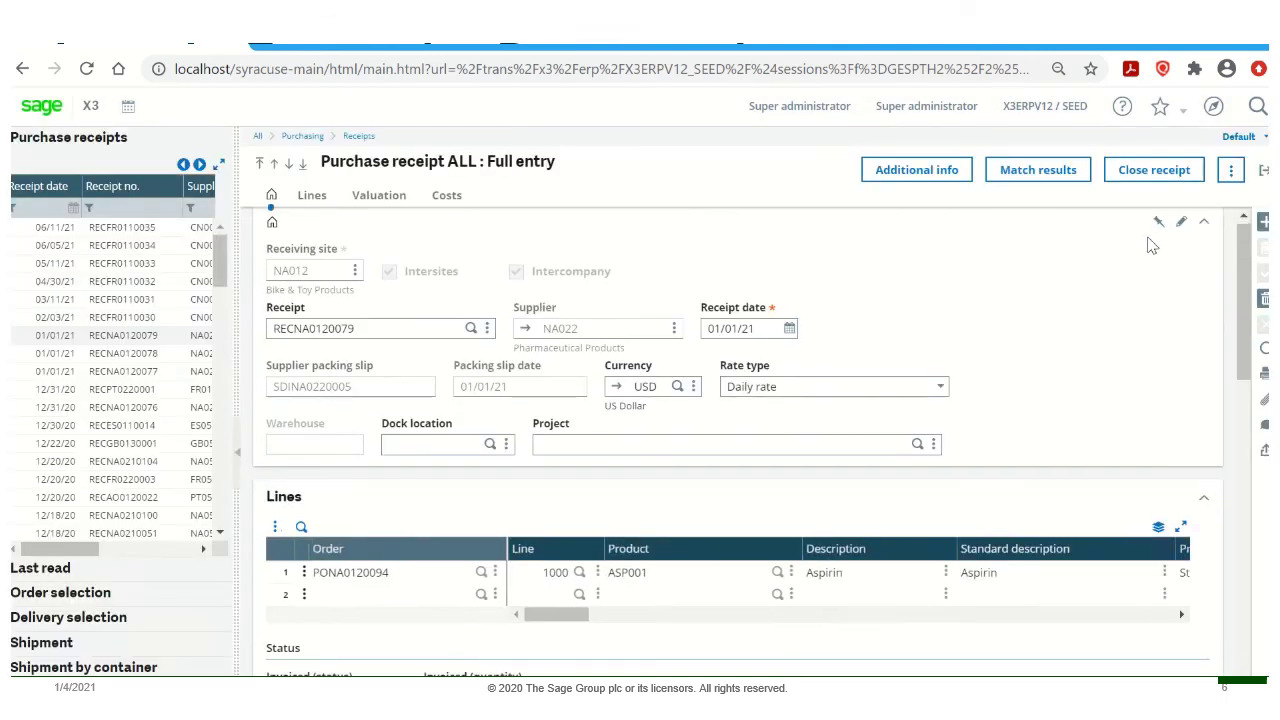
Start a new purchase receipt for receiving site NA012 and supplier NA022
left_click(1265, 228)
type("na0")
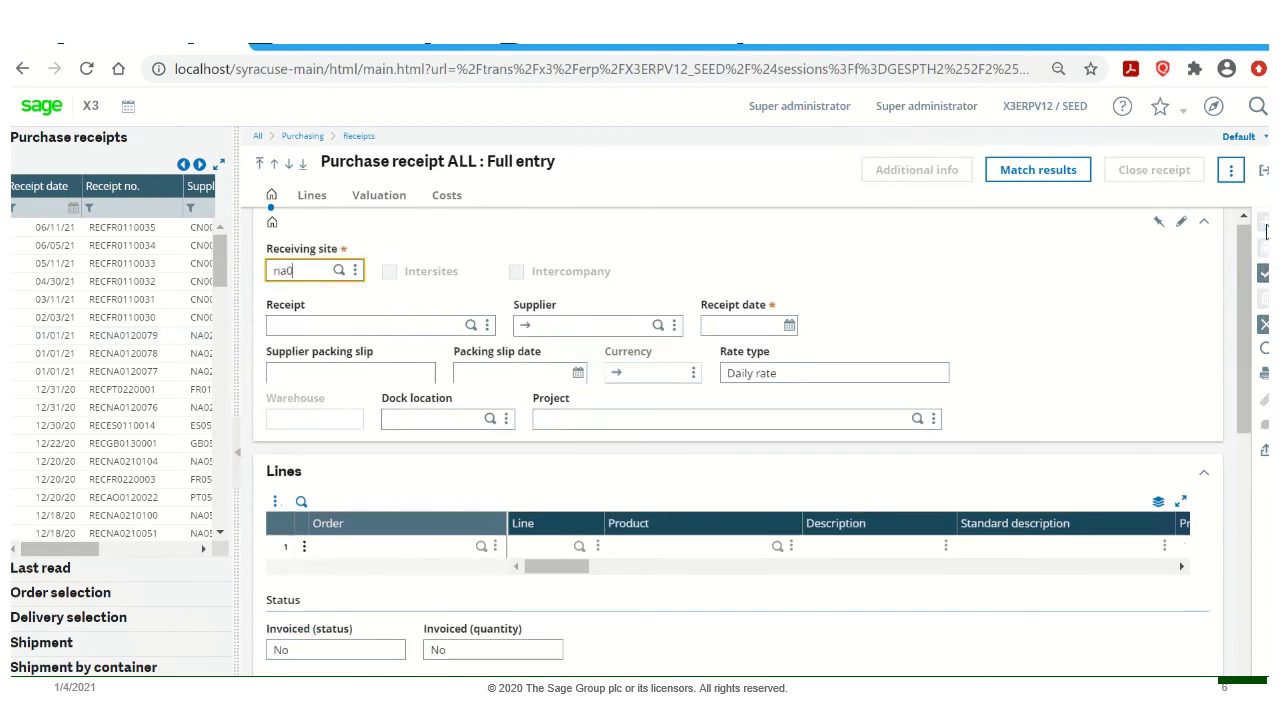
type("12")
key("Tab")
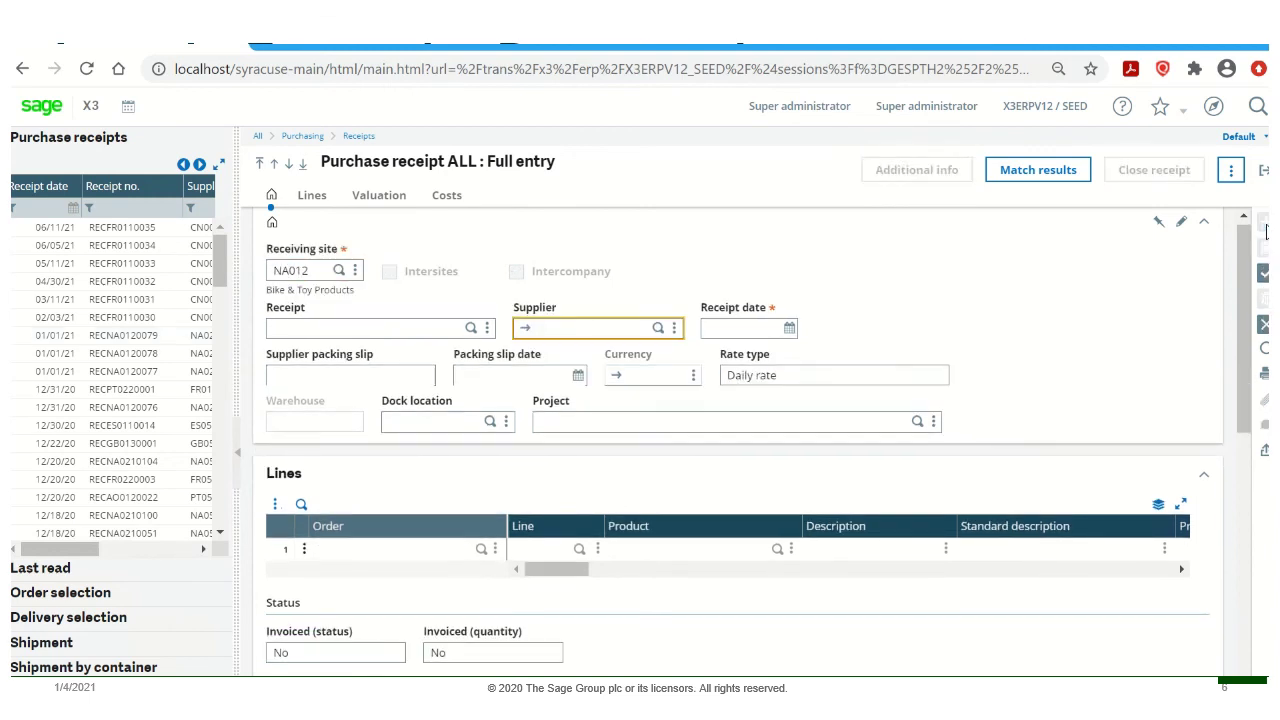
type("na022")
key("Tab")
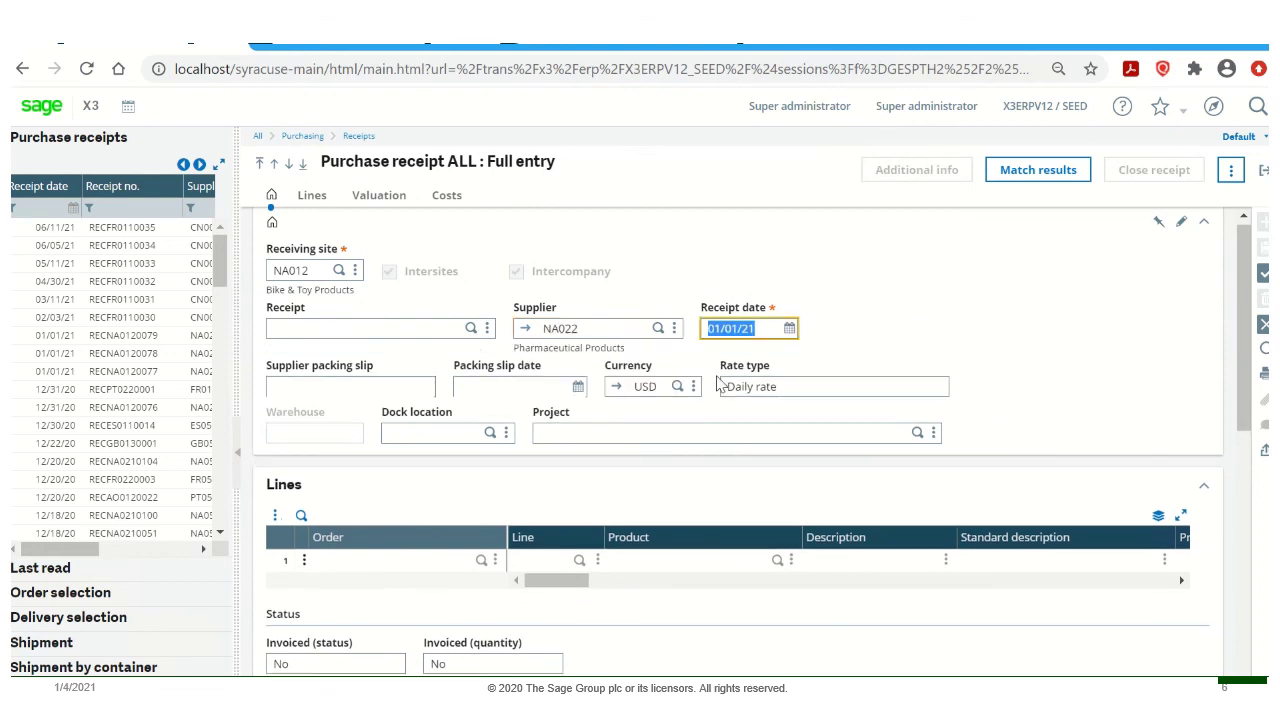
Create the receipt from the delivery just validated, picked through Delivery selection, and exit the purchase receipts function
left_click(84, 620)
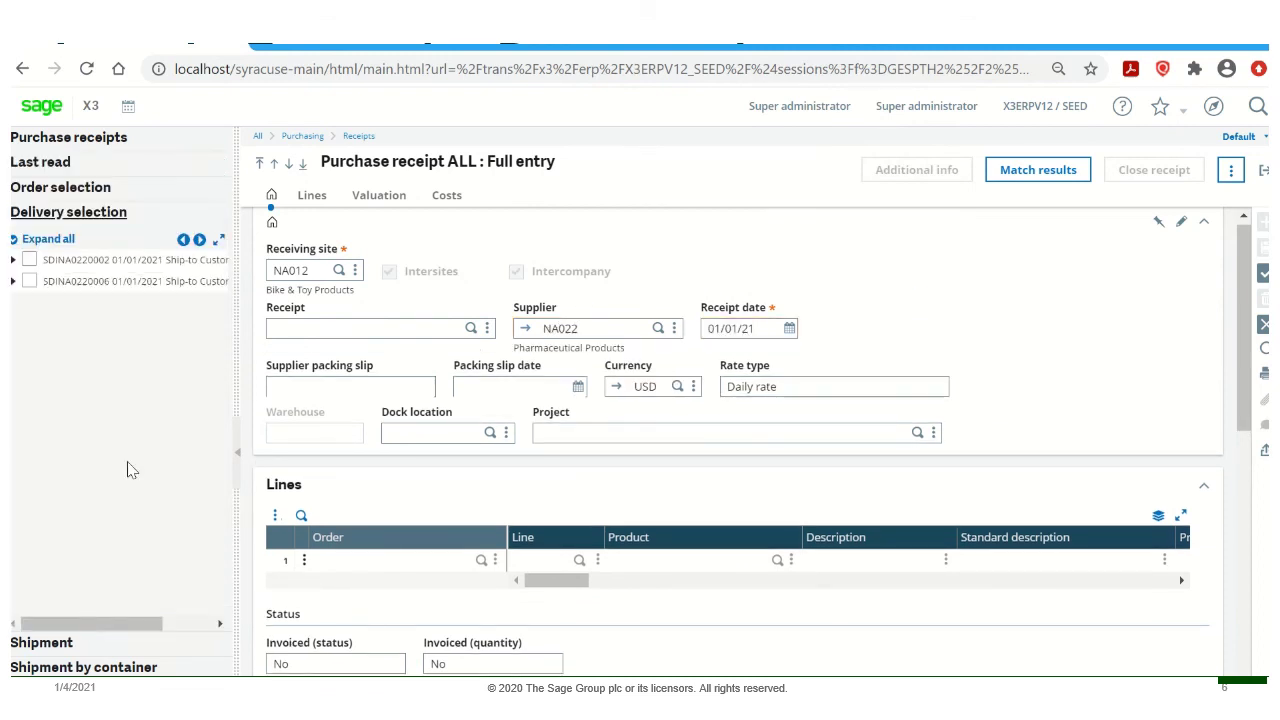
left_click(29, 281)
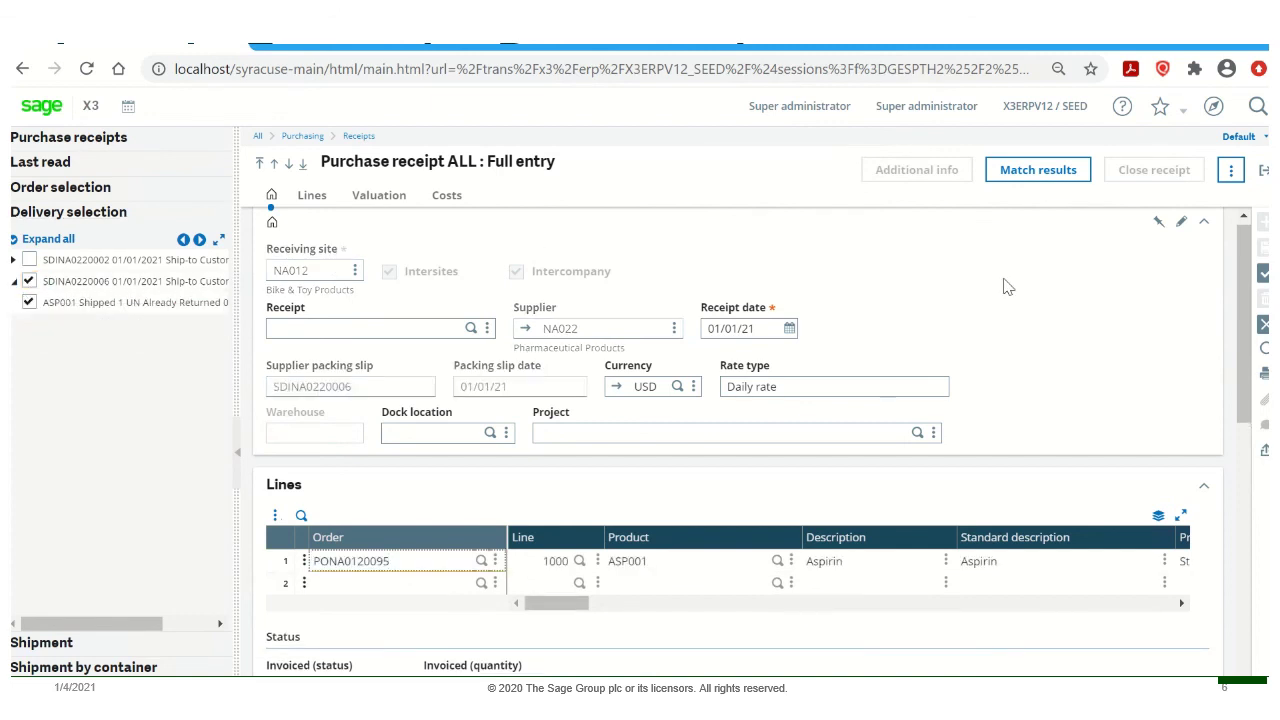
left_click(1263, 276)
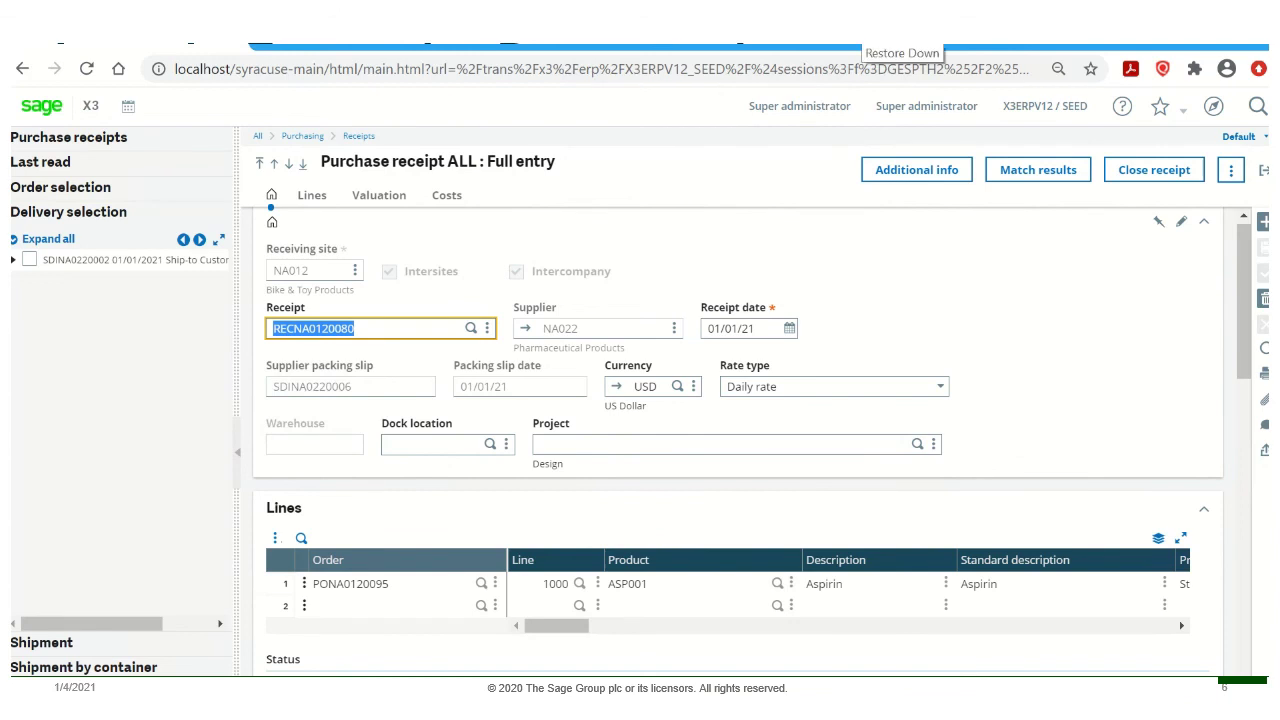
left_click(1262, 175)
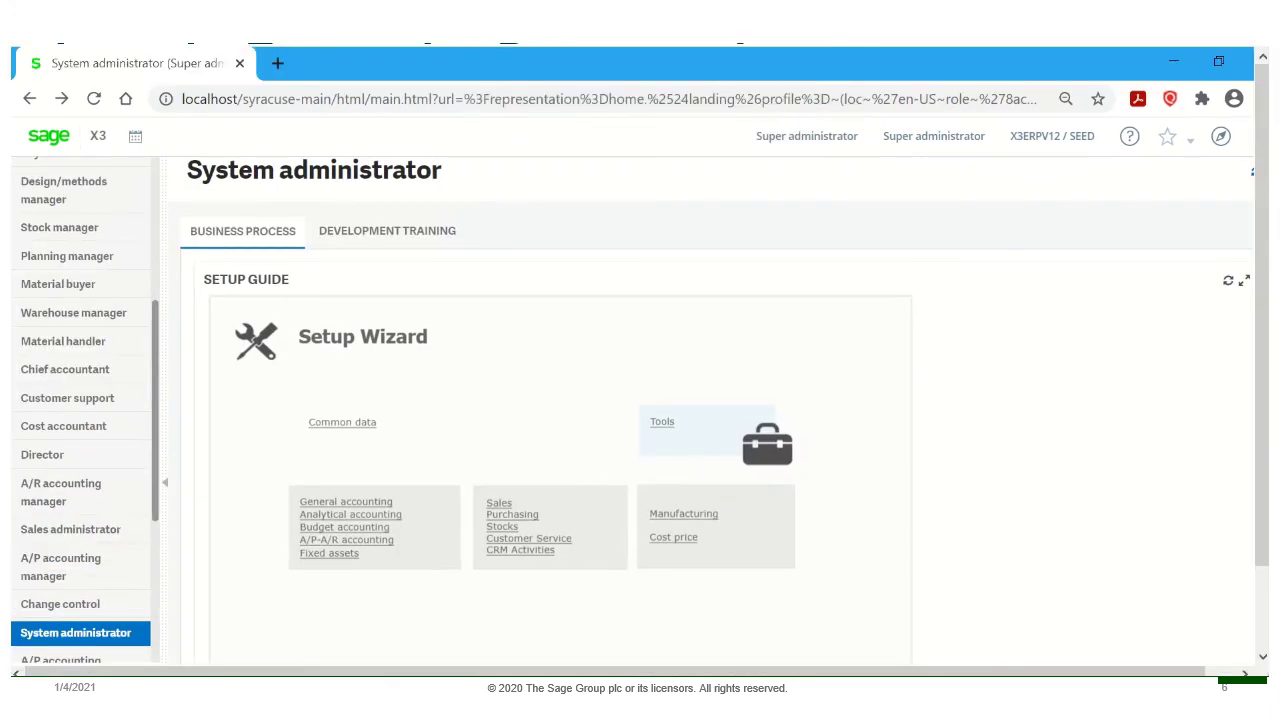
mouse_move(640, 50)
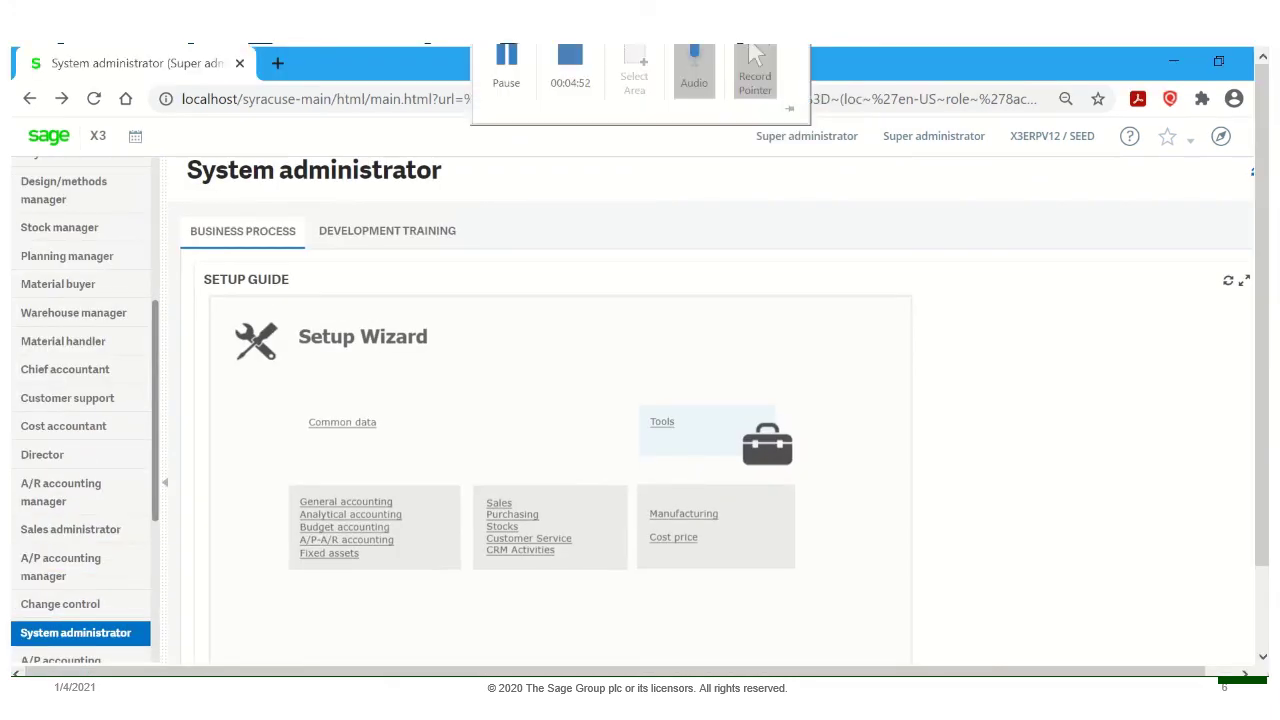